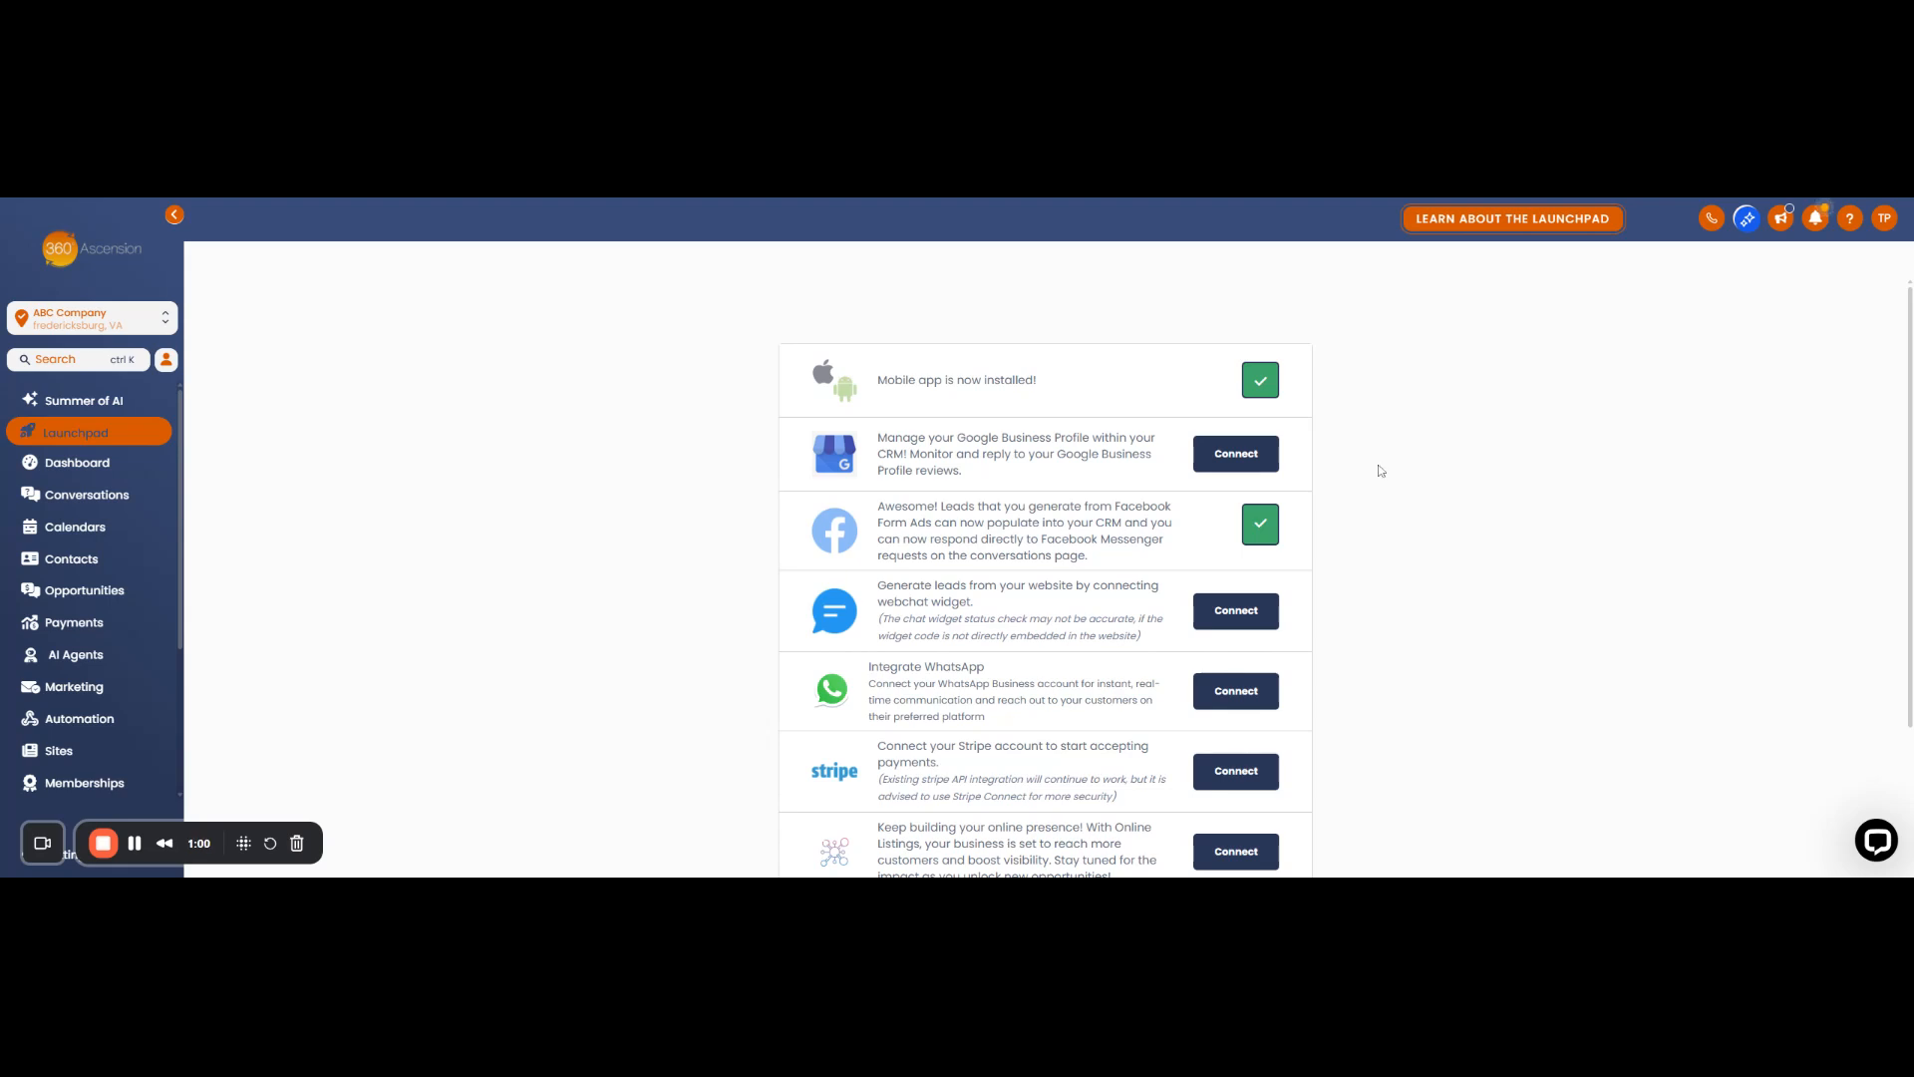
- Open the Brand Voice section of Brand Boards from the account settings
{"action": "left_click_drag", "start_coordinate": [184, 830], "coordinate": [374, 829]}
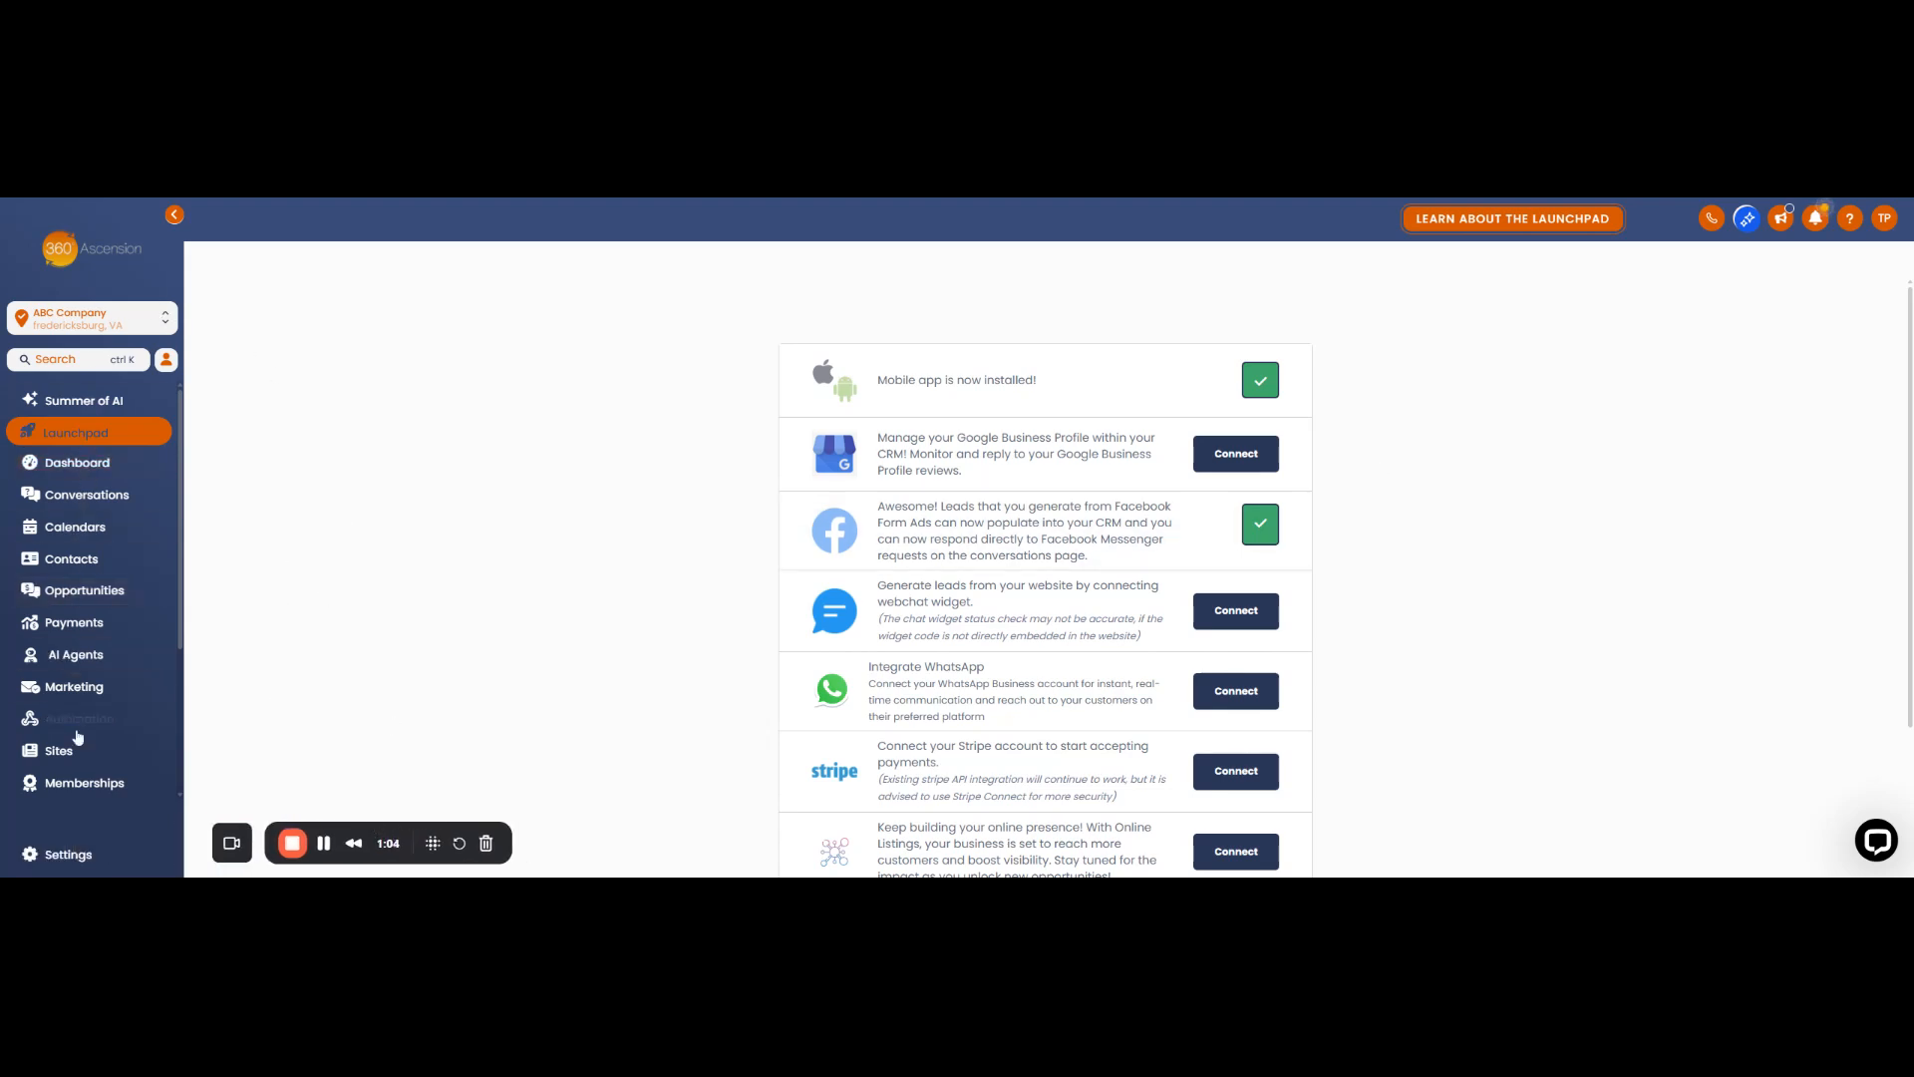
{"action": "left_click", "coordinate": [66, 854]}
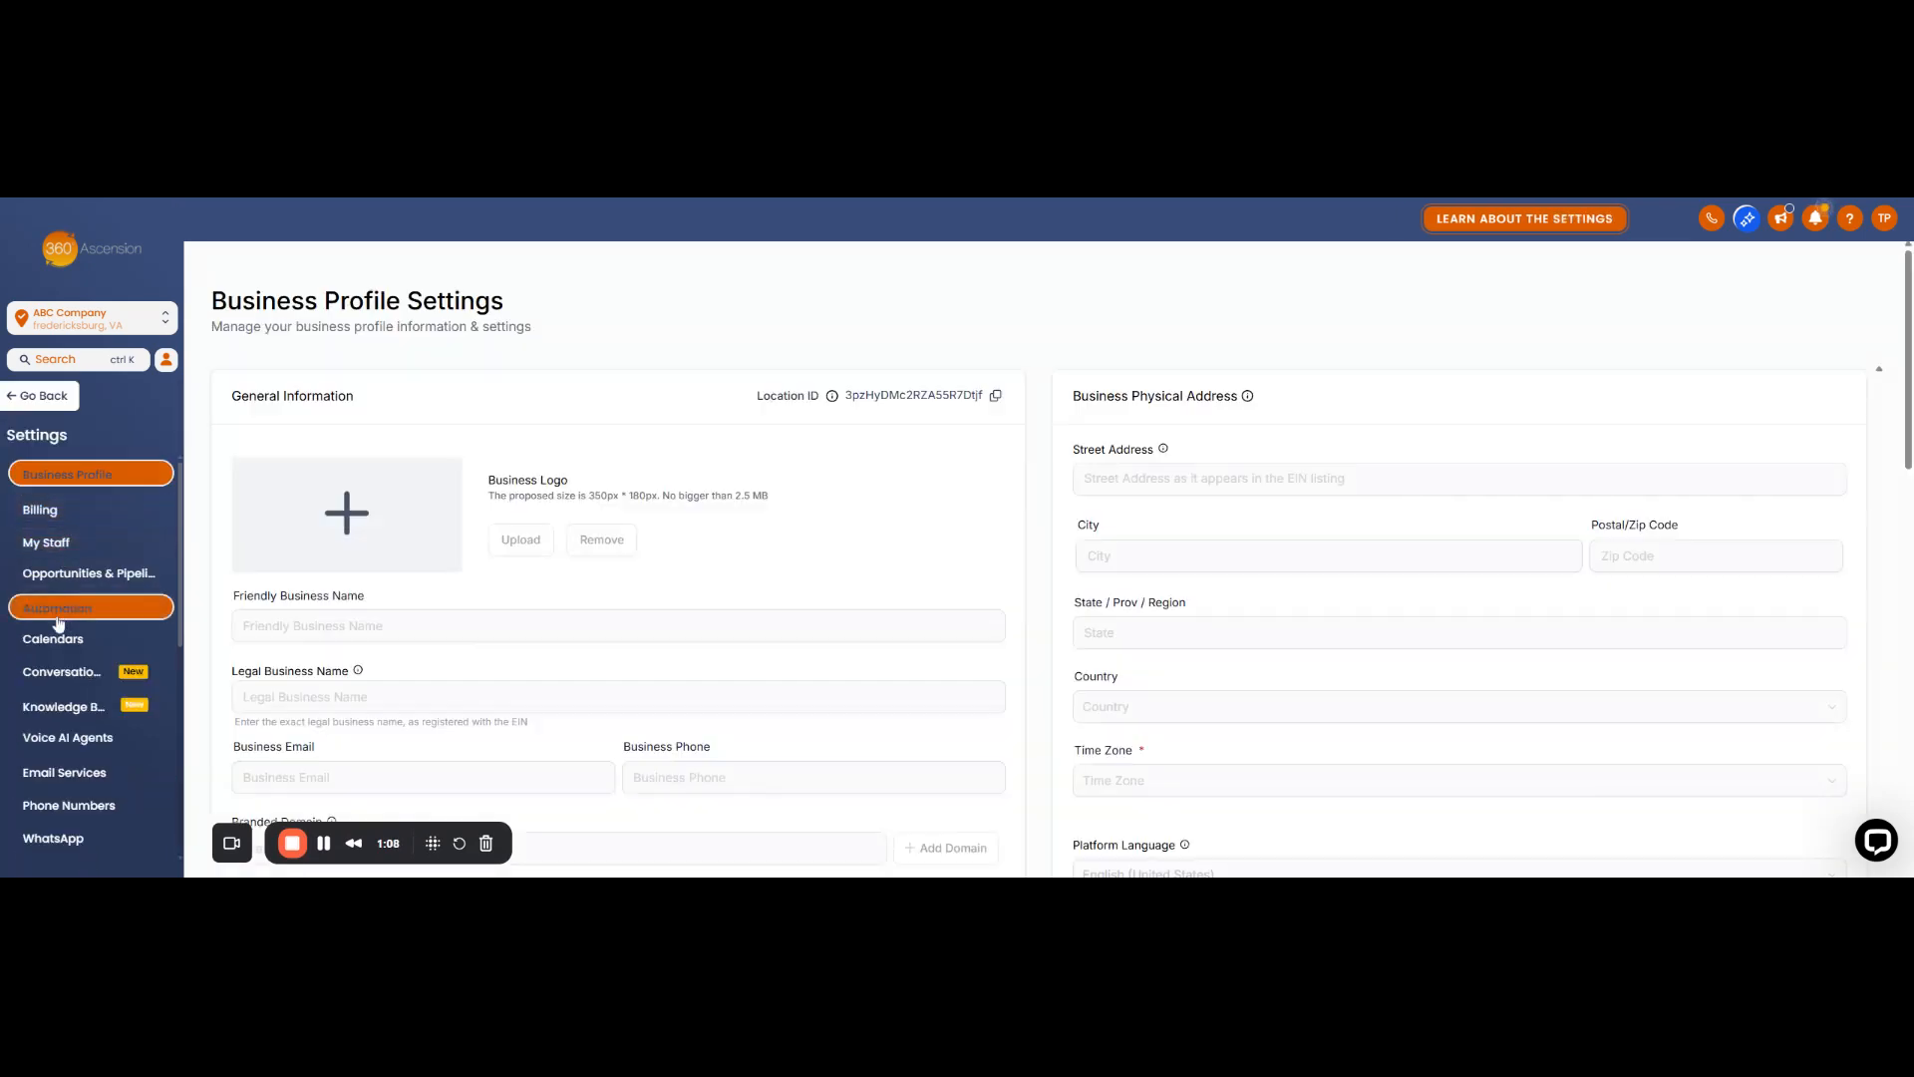
{"action": "scroll", "coordinate": [60, 613], "scroll_direction": "down", "scroll_amount": 5}
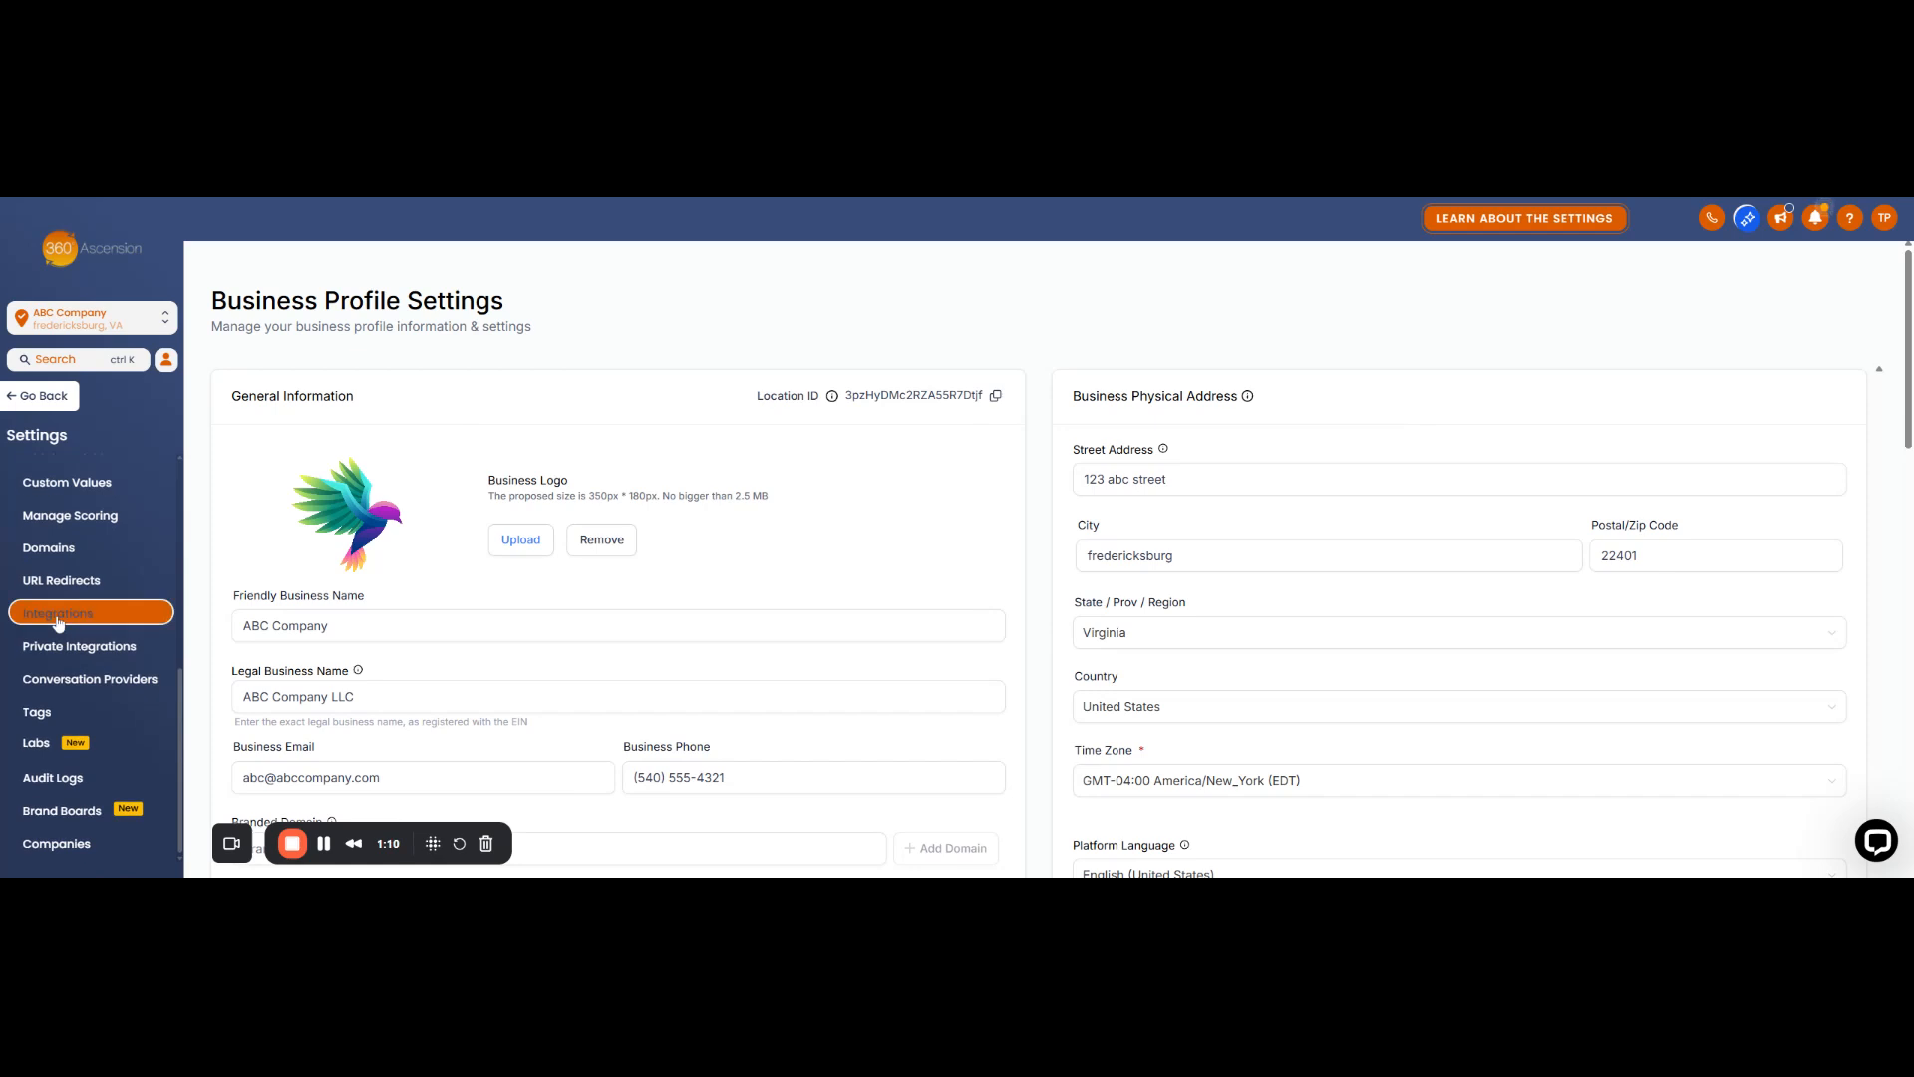
{"action": "left_click", "coordinate": [86, 815]}
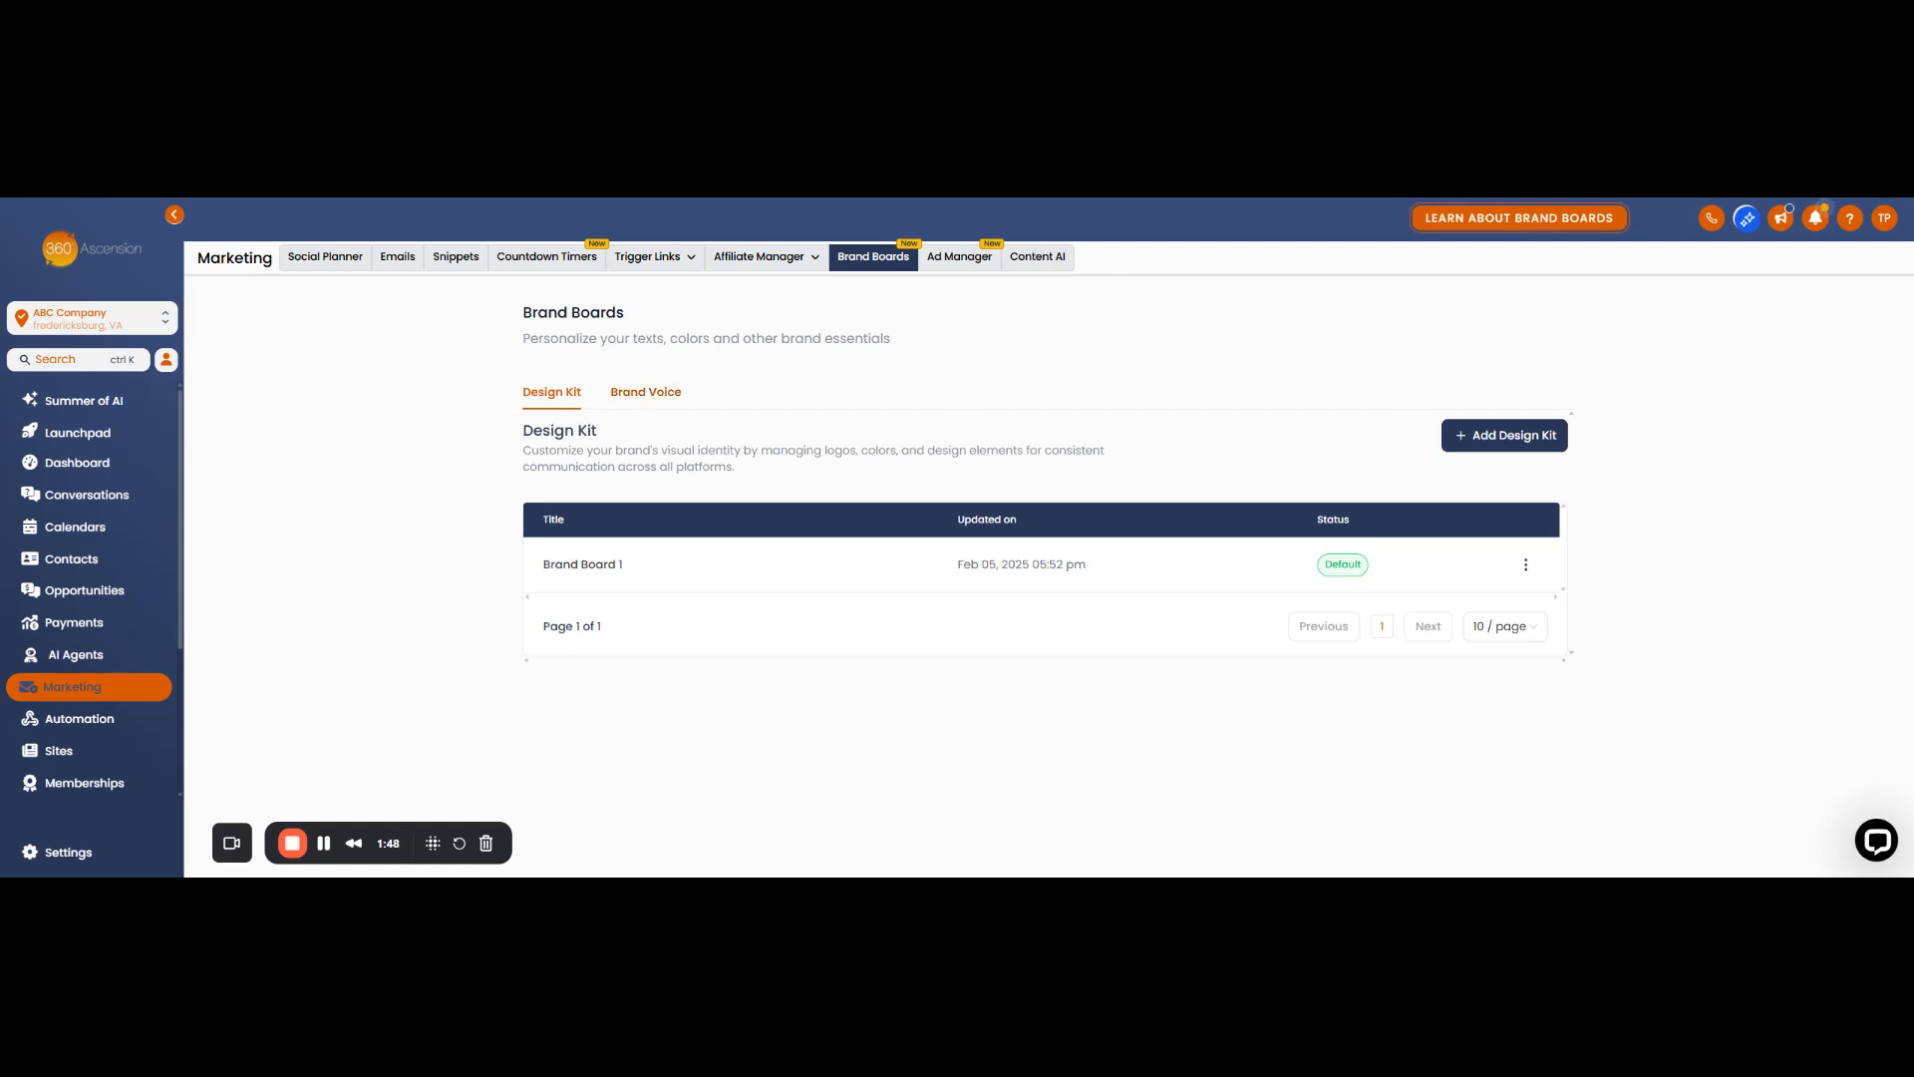
{"action": "left_click", "coordinate": [656, 403]}
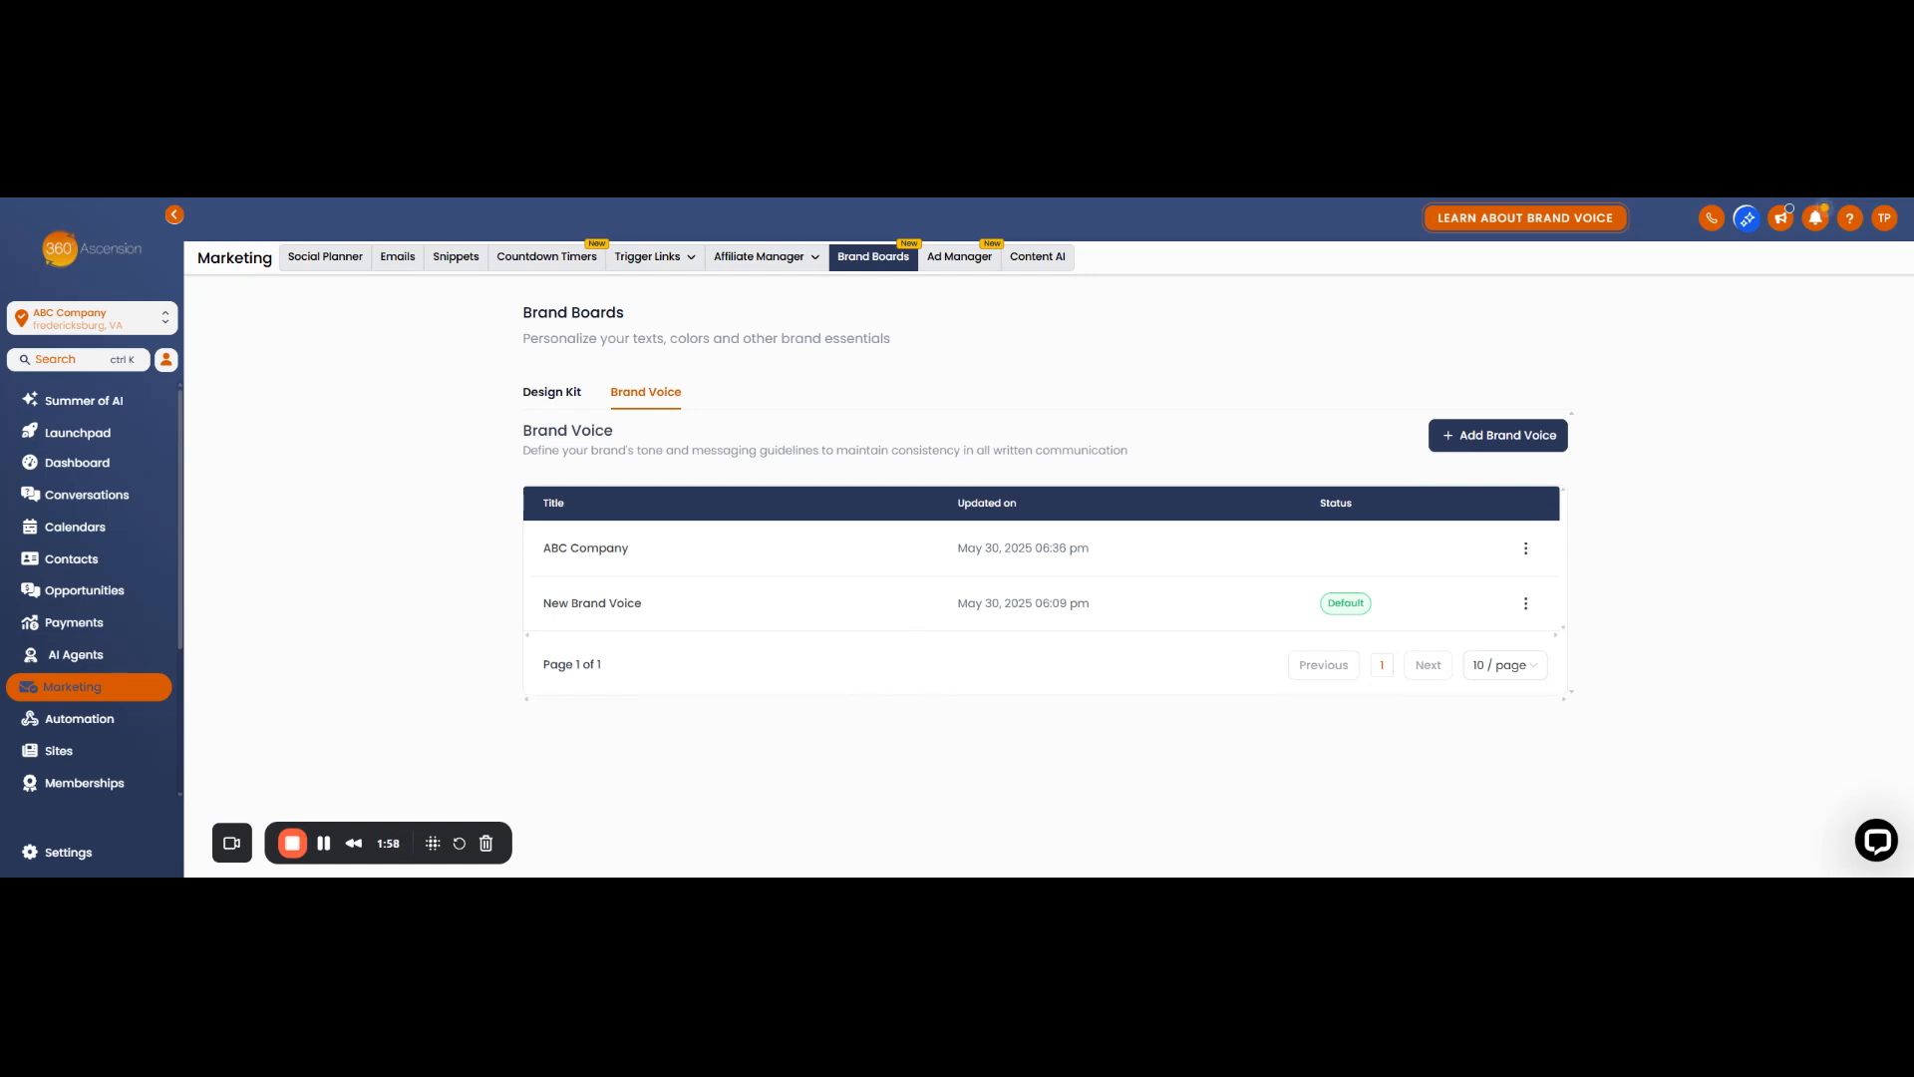
- Start a new brand voice from Text or URL and name it "Information about Company"
{"action": "left_click", "coordinate": [1452, 435]}
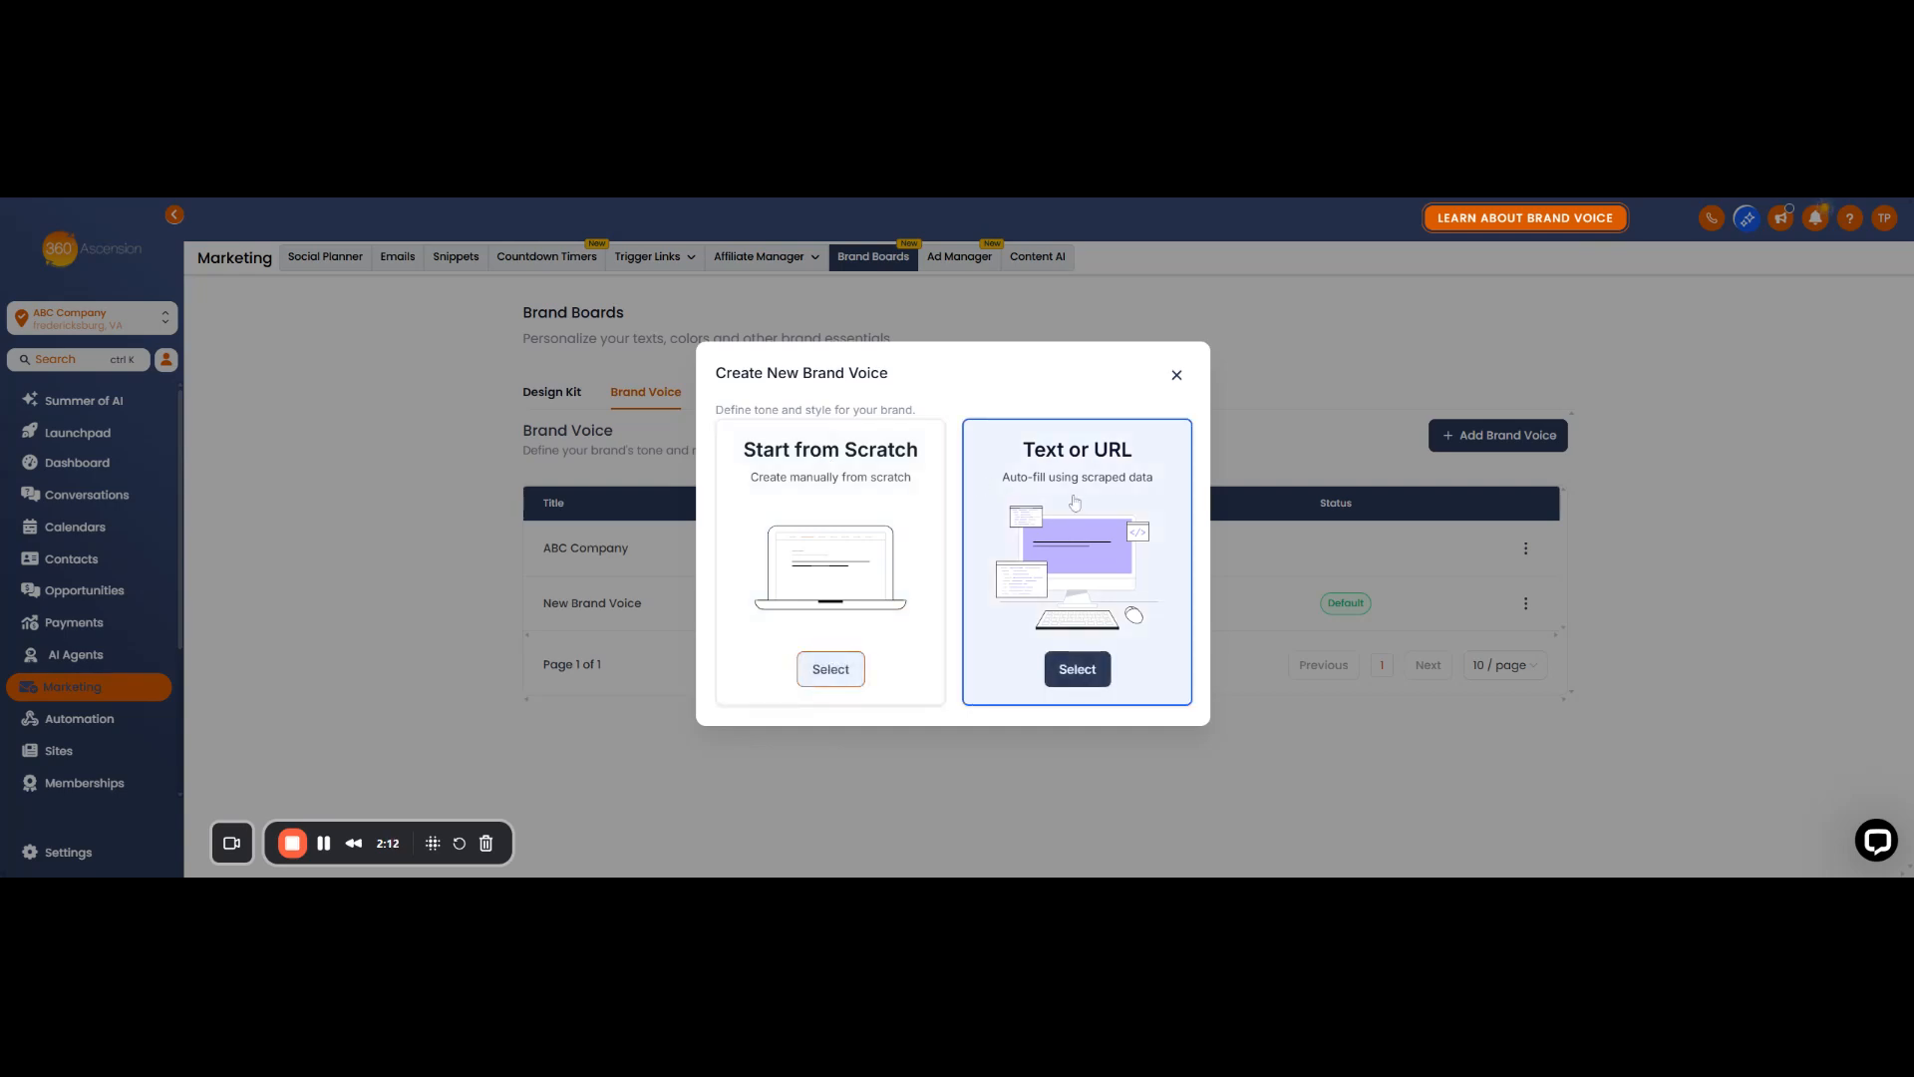
{"action": "left_click", "coordinate": [1080, 677]}
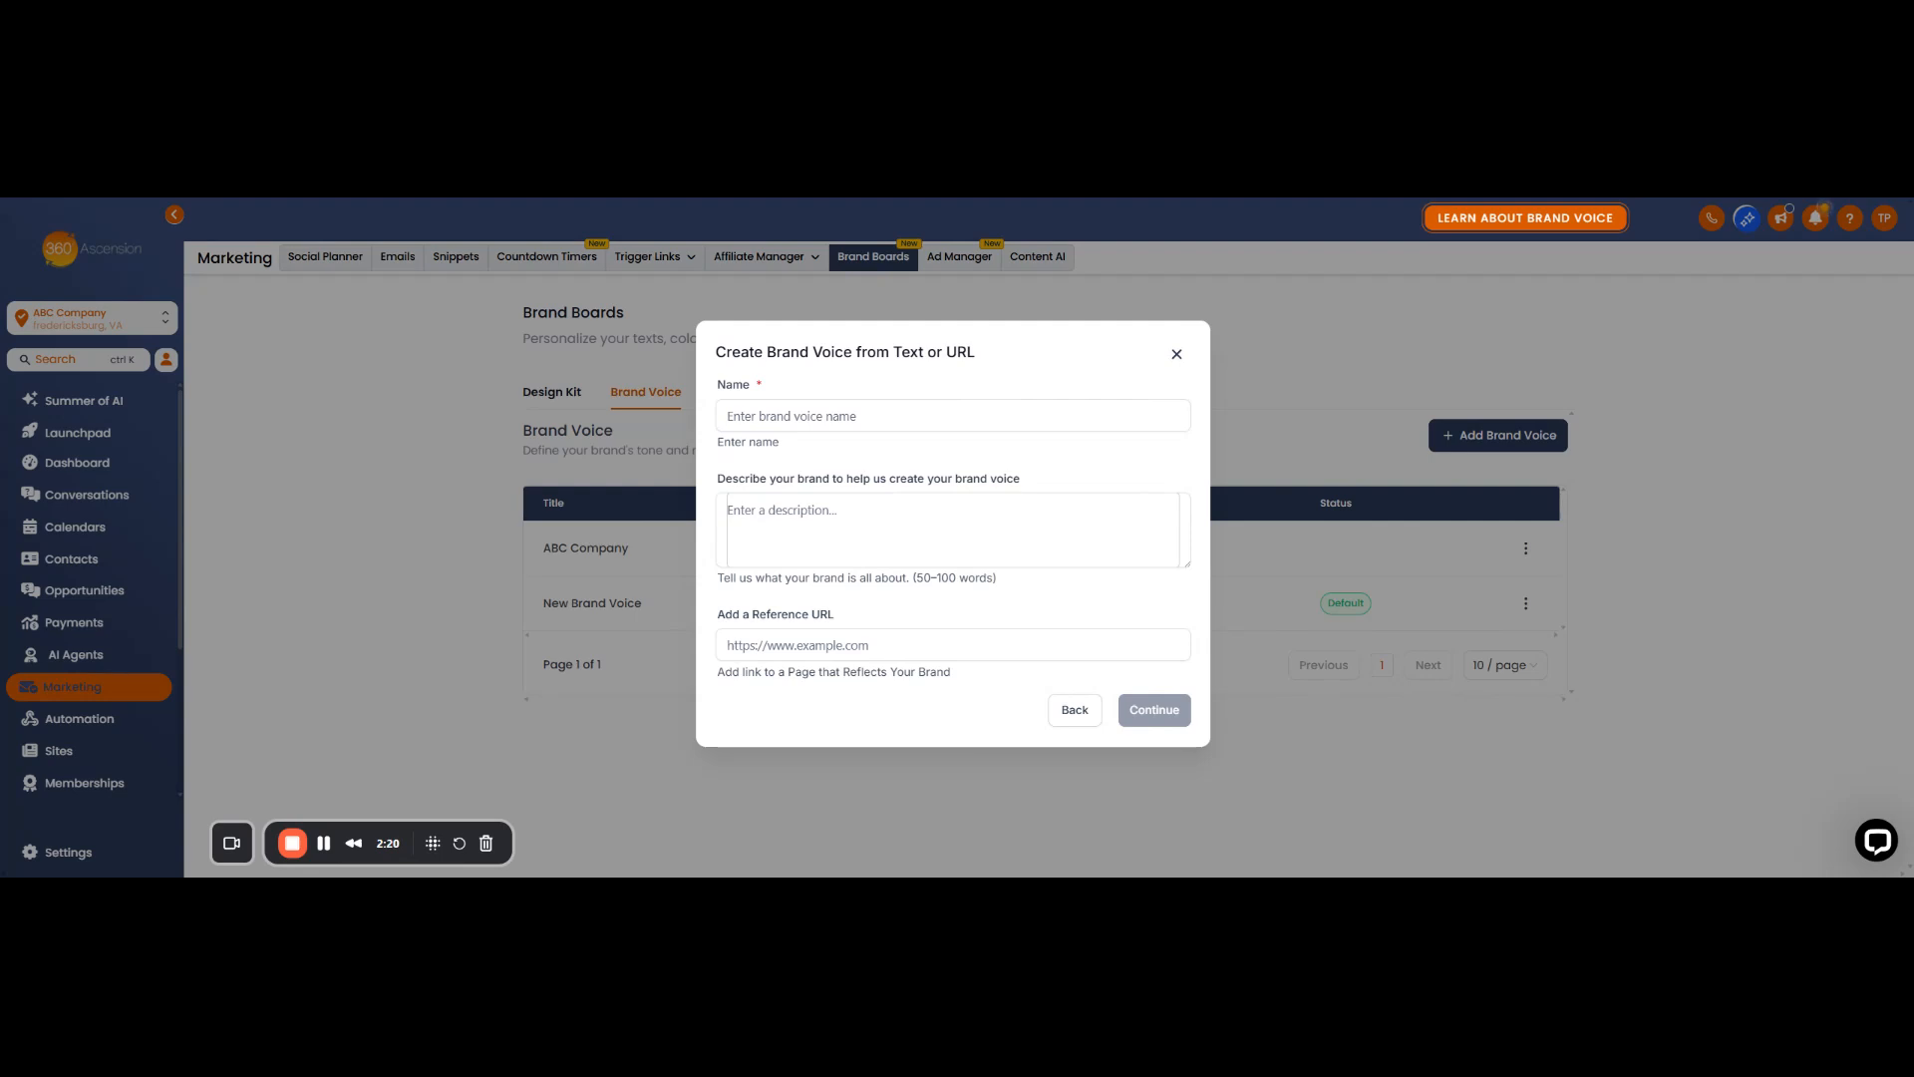
{"action": "left_click", "coordinate": [954, 416]}
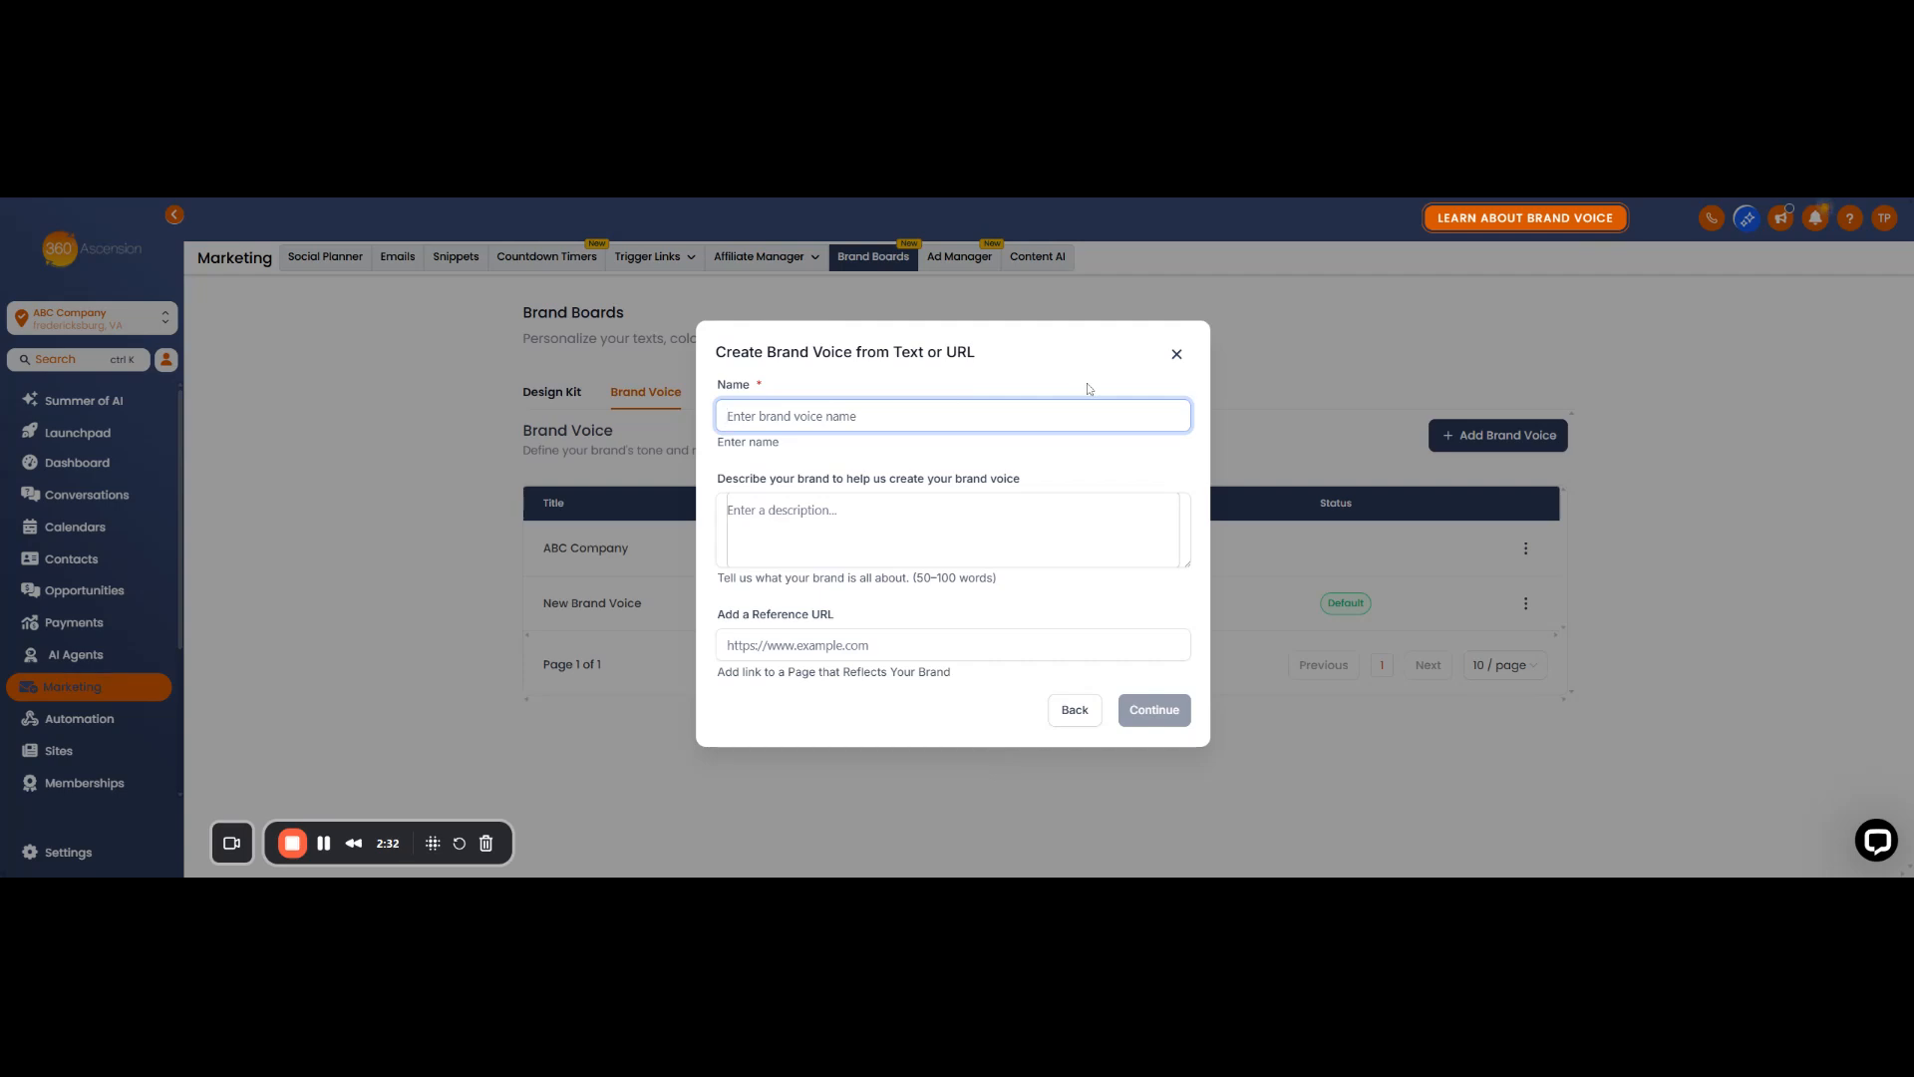
{"action": "type", "text": "Information about Company"}
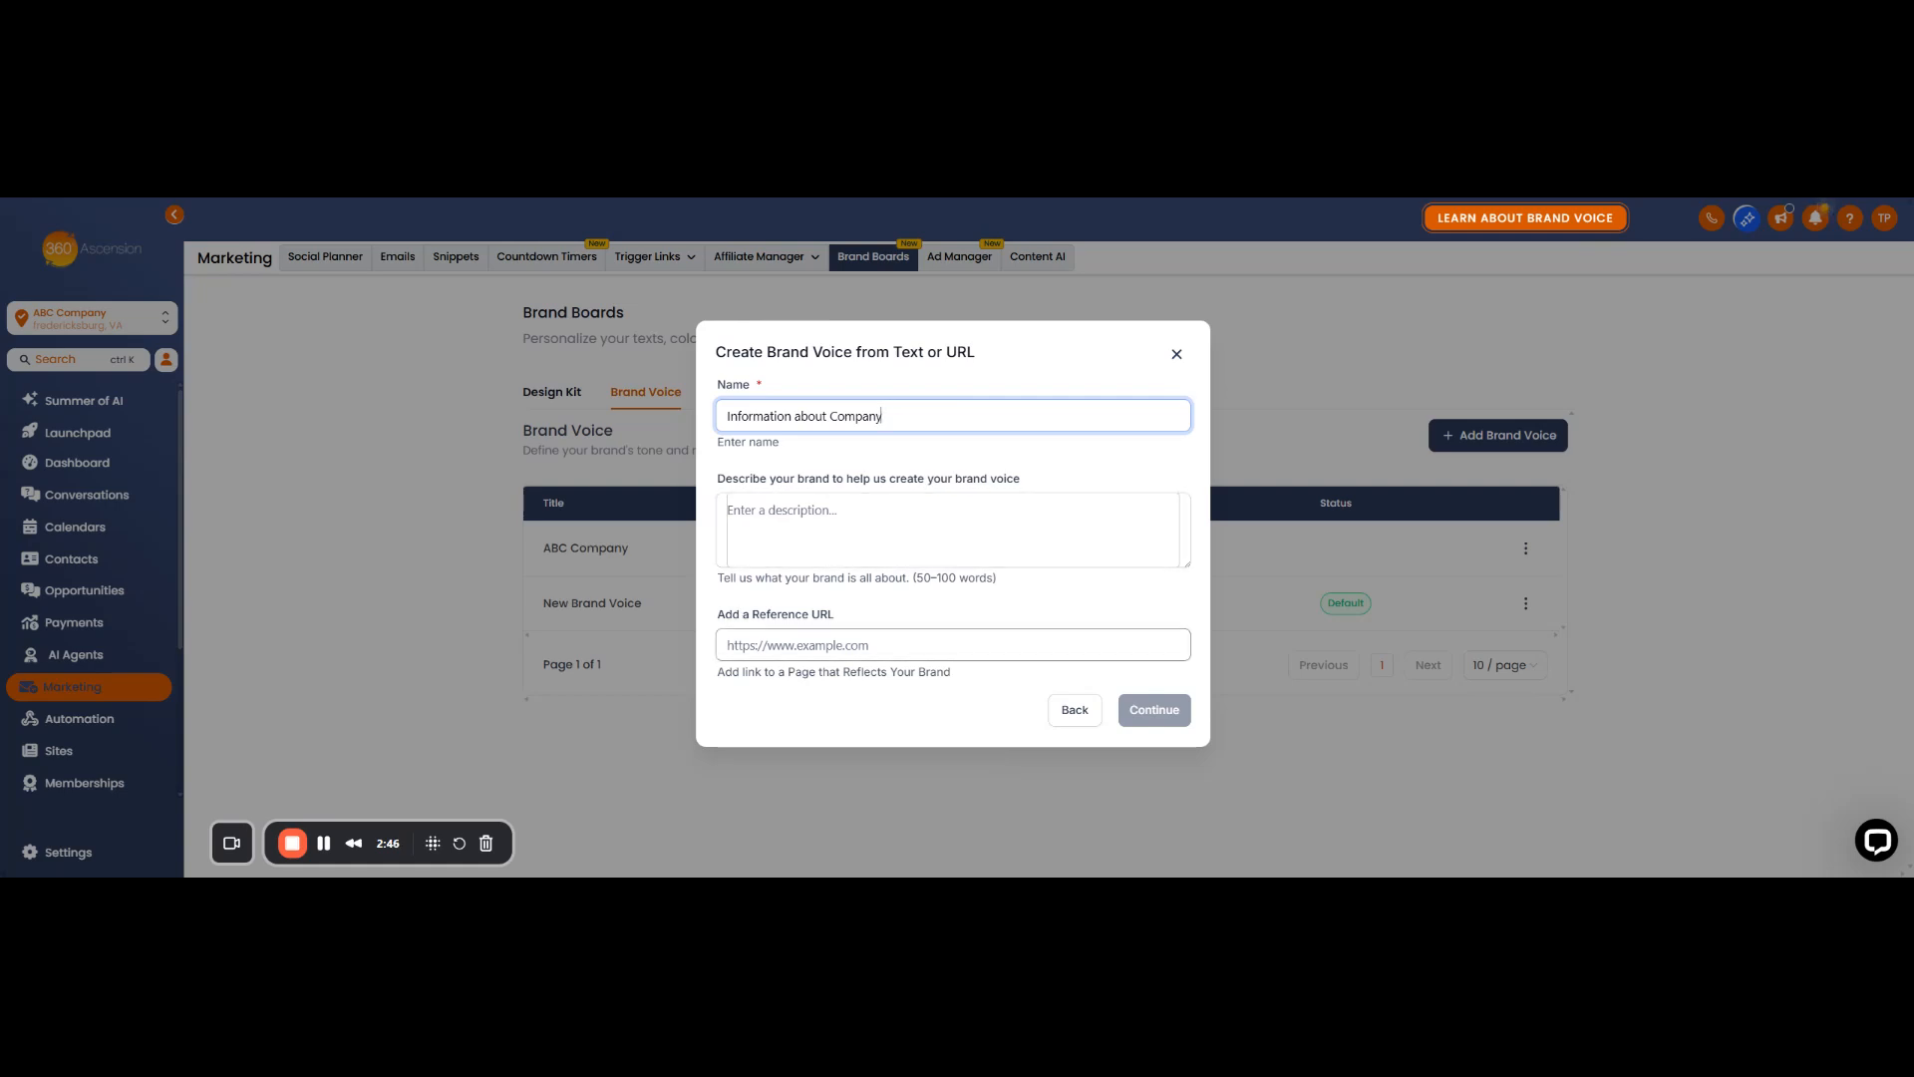
{"action": "left_click", "coordinate": [734, 645]}
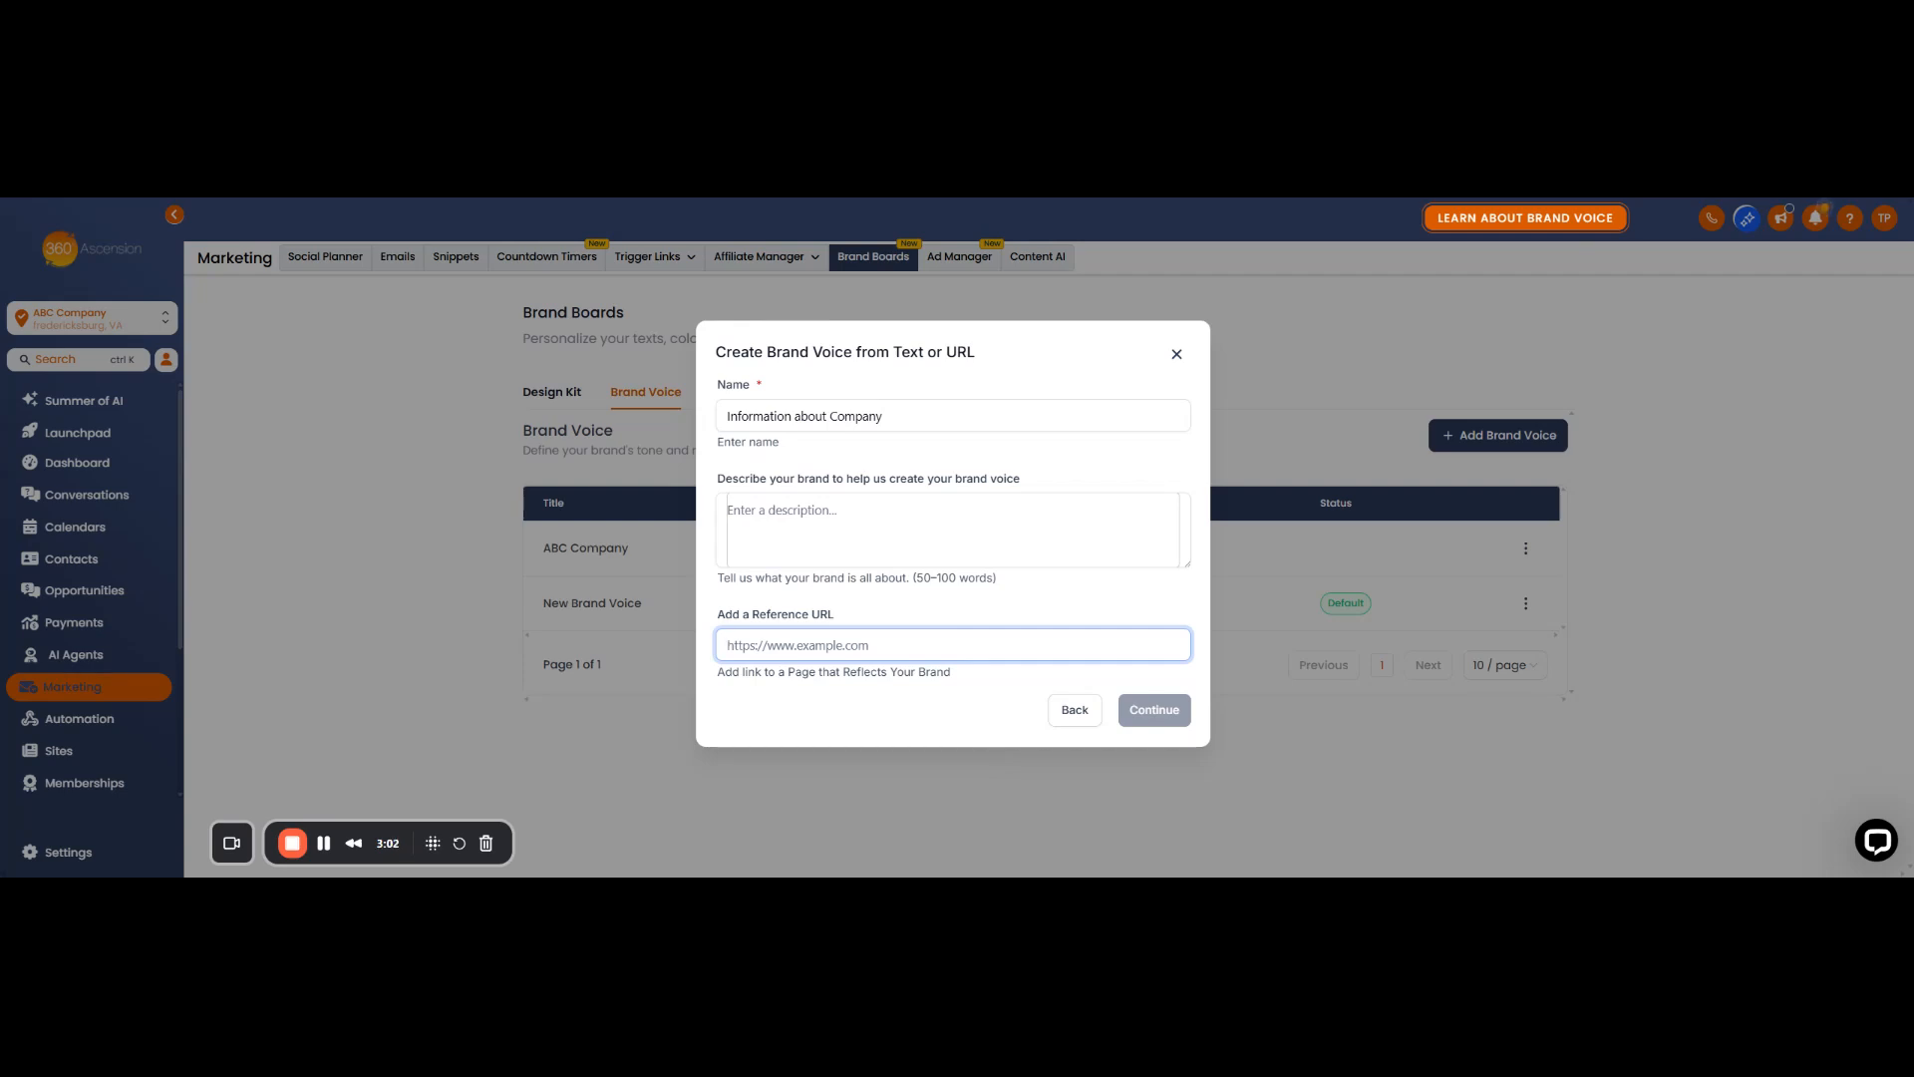
{"action": "type", "text": "h"}
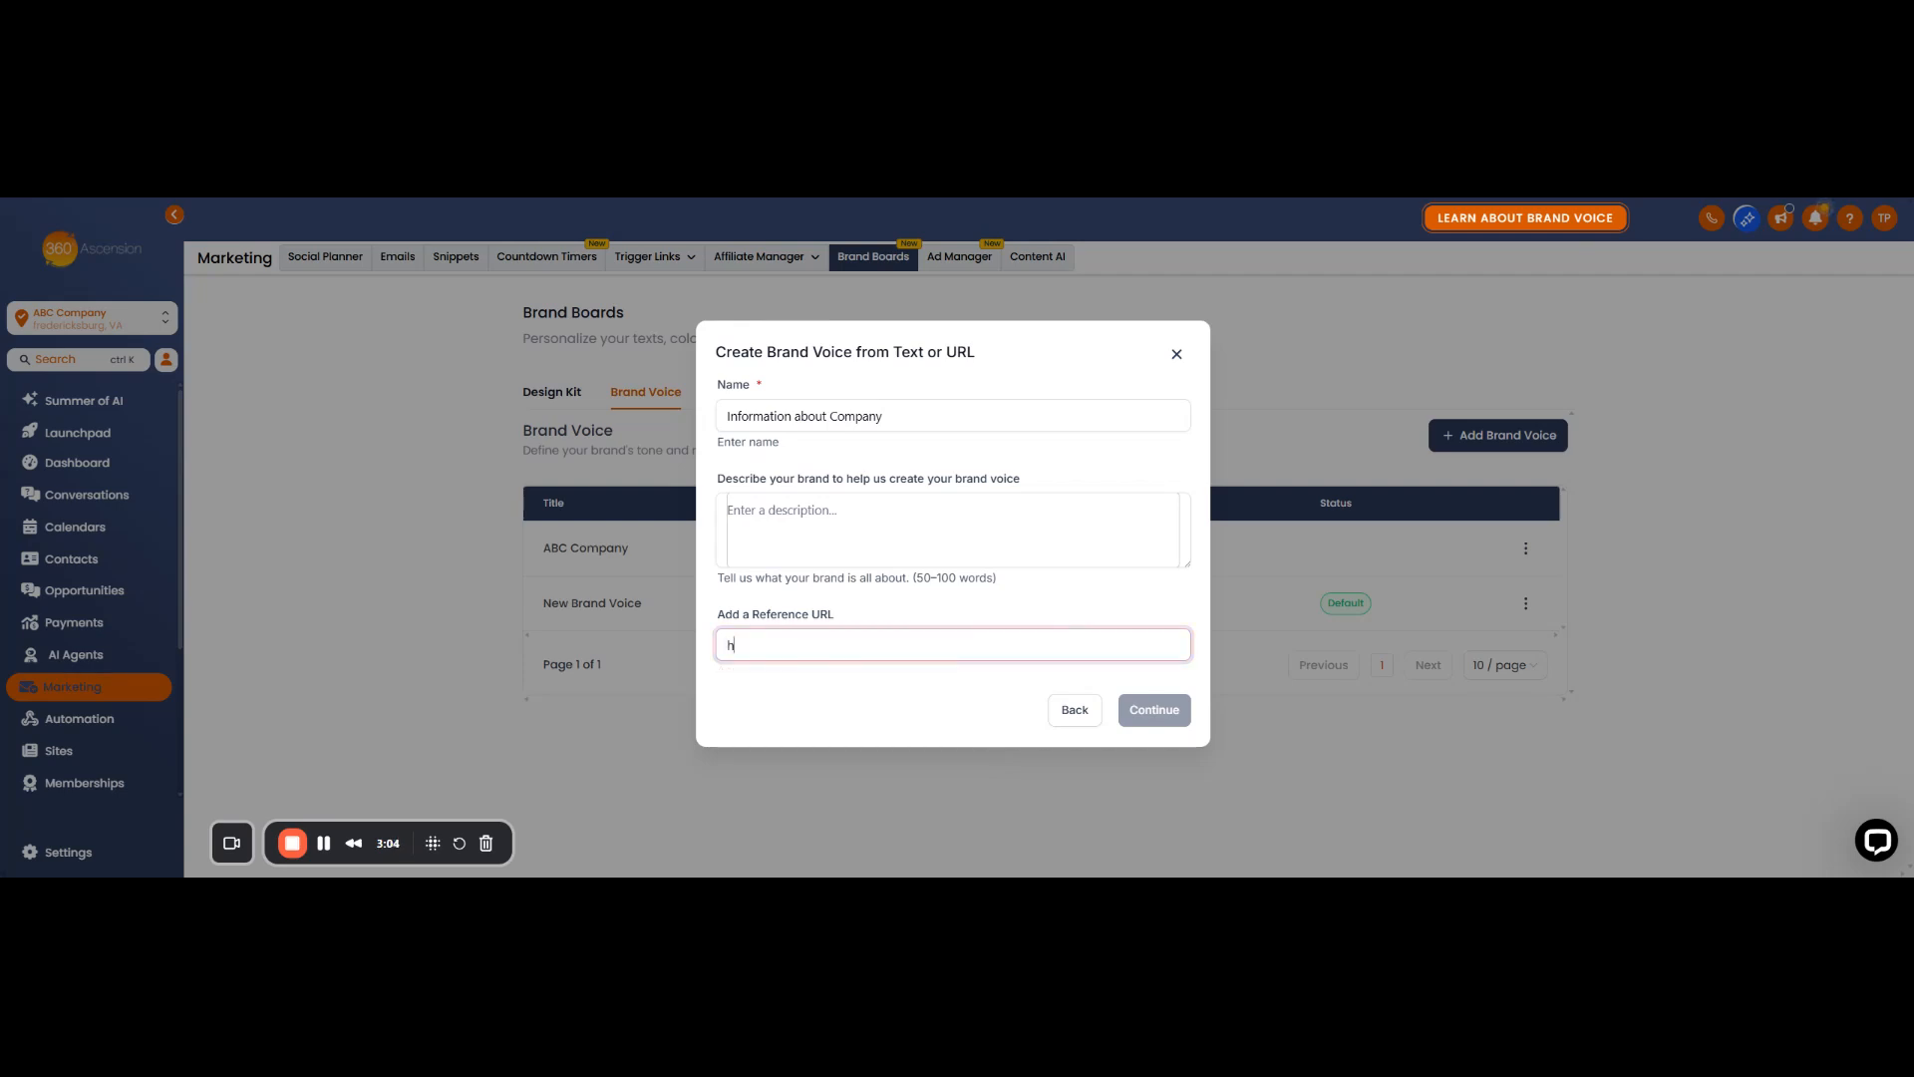
{"action": "type", "text": "ttps:"}
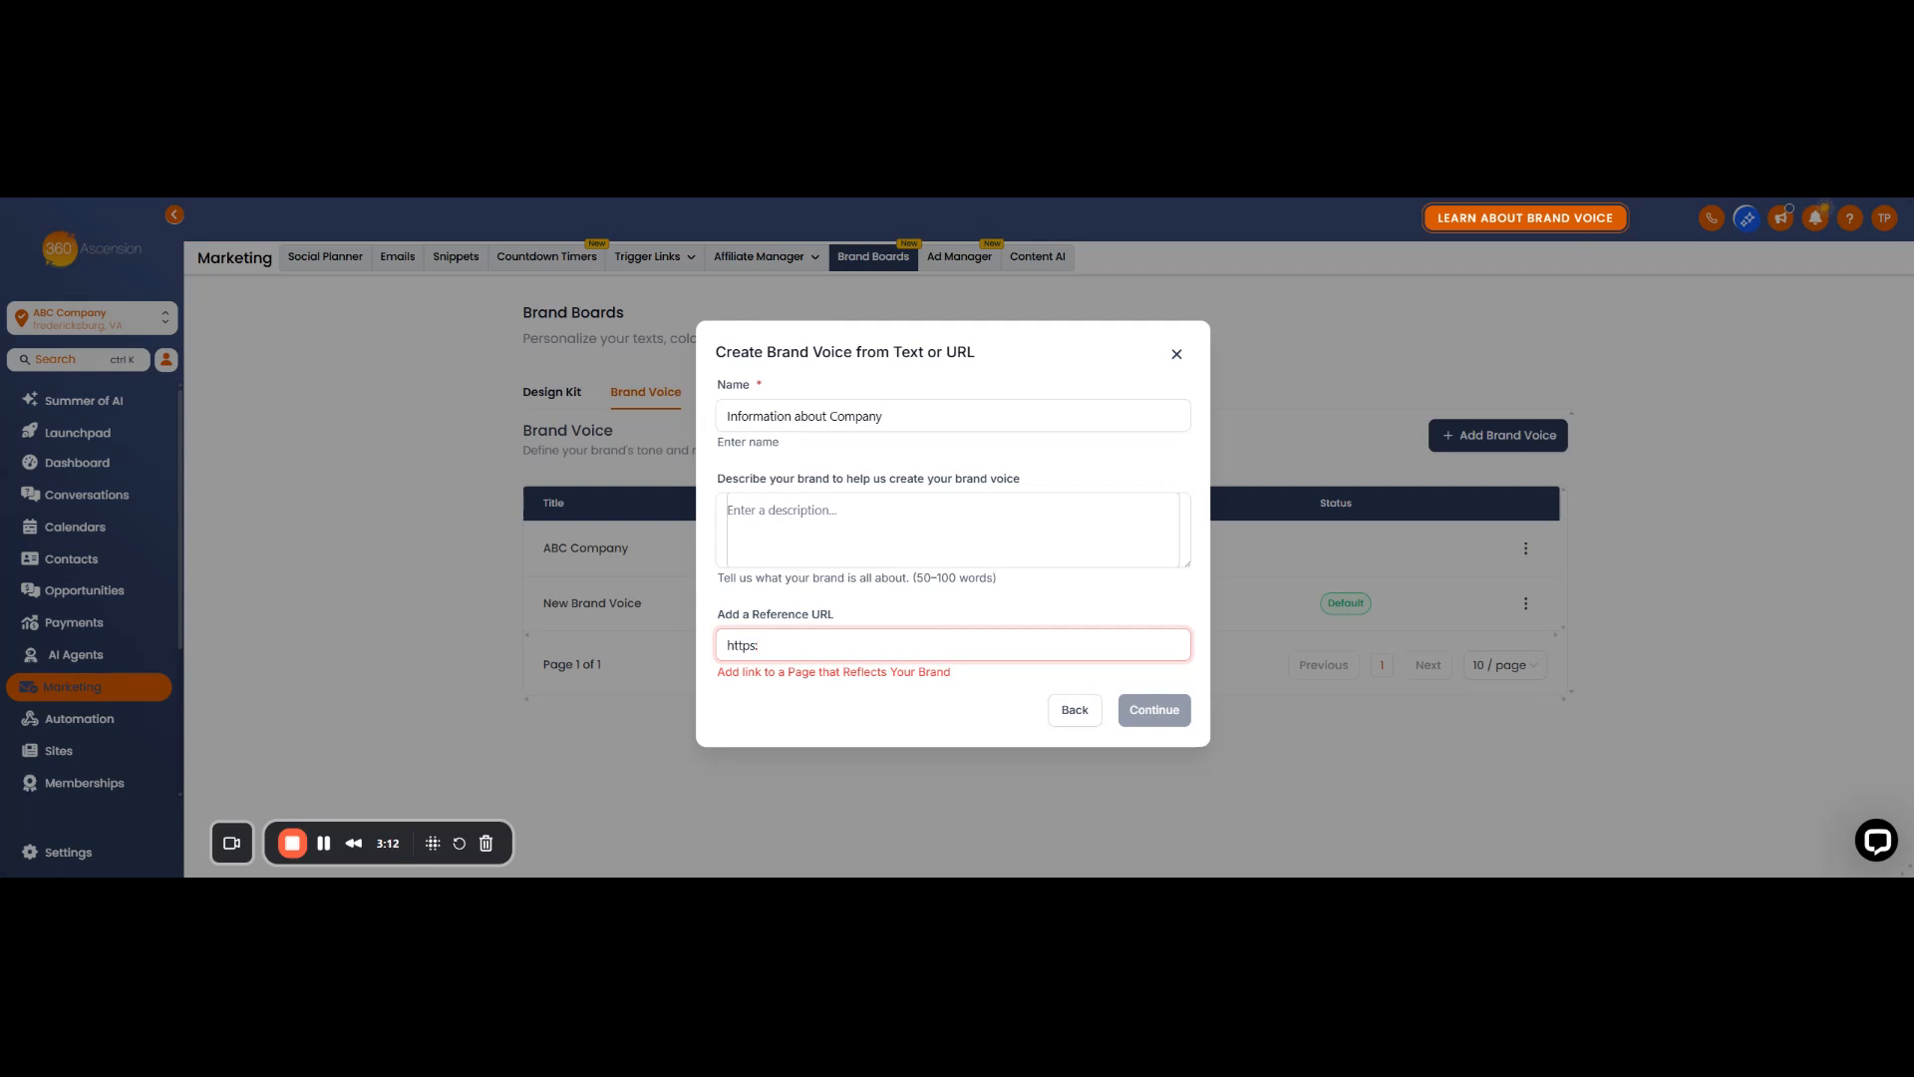
{"action": "type", "text": "//www.sh"}
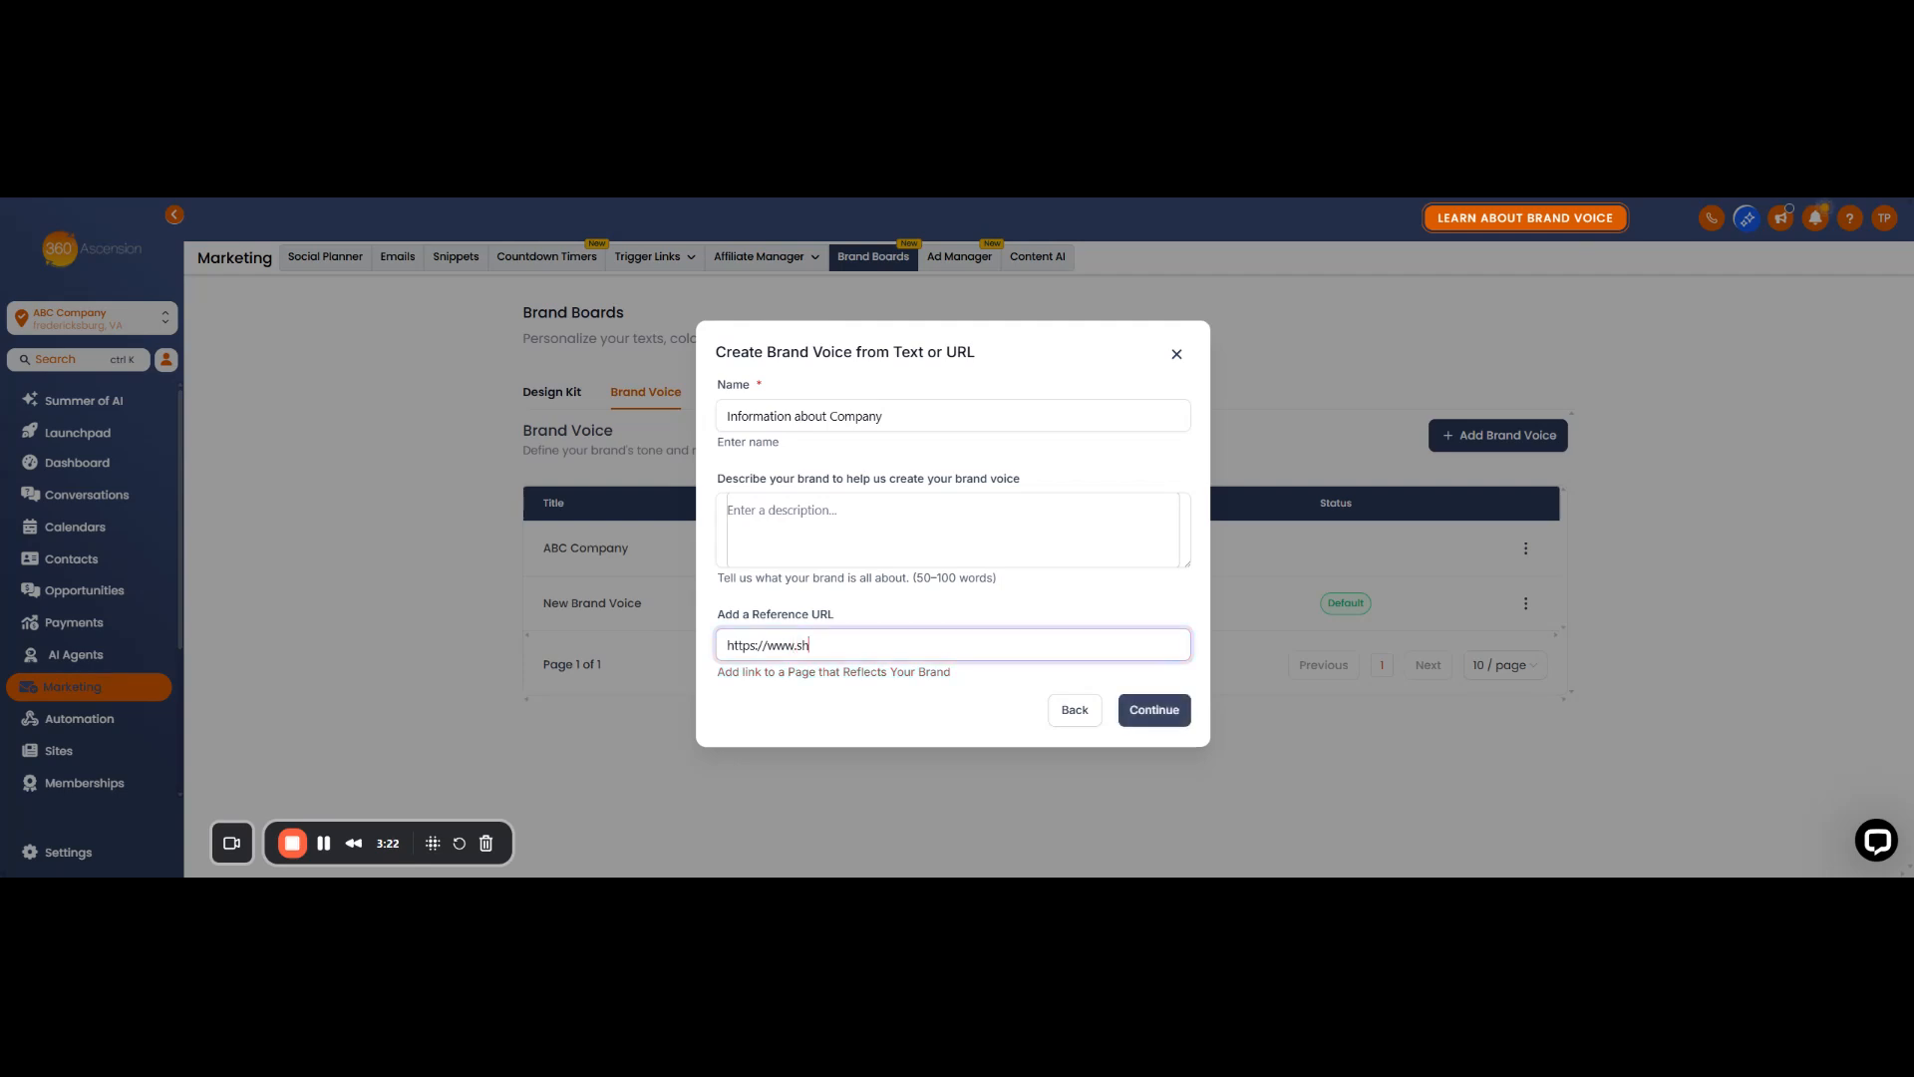
{"action": "type", "text": "opify"}
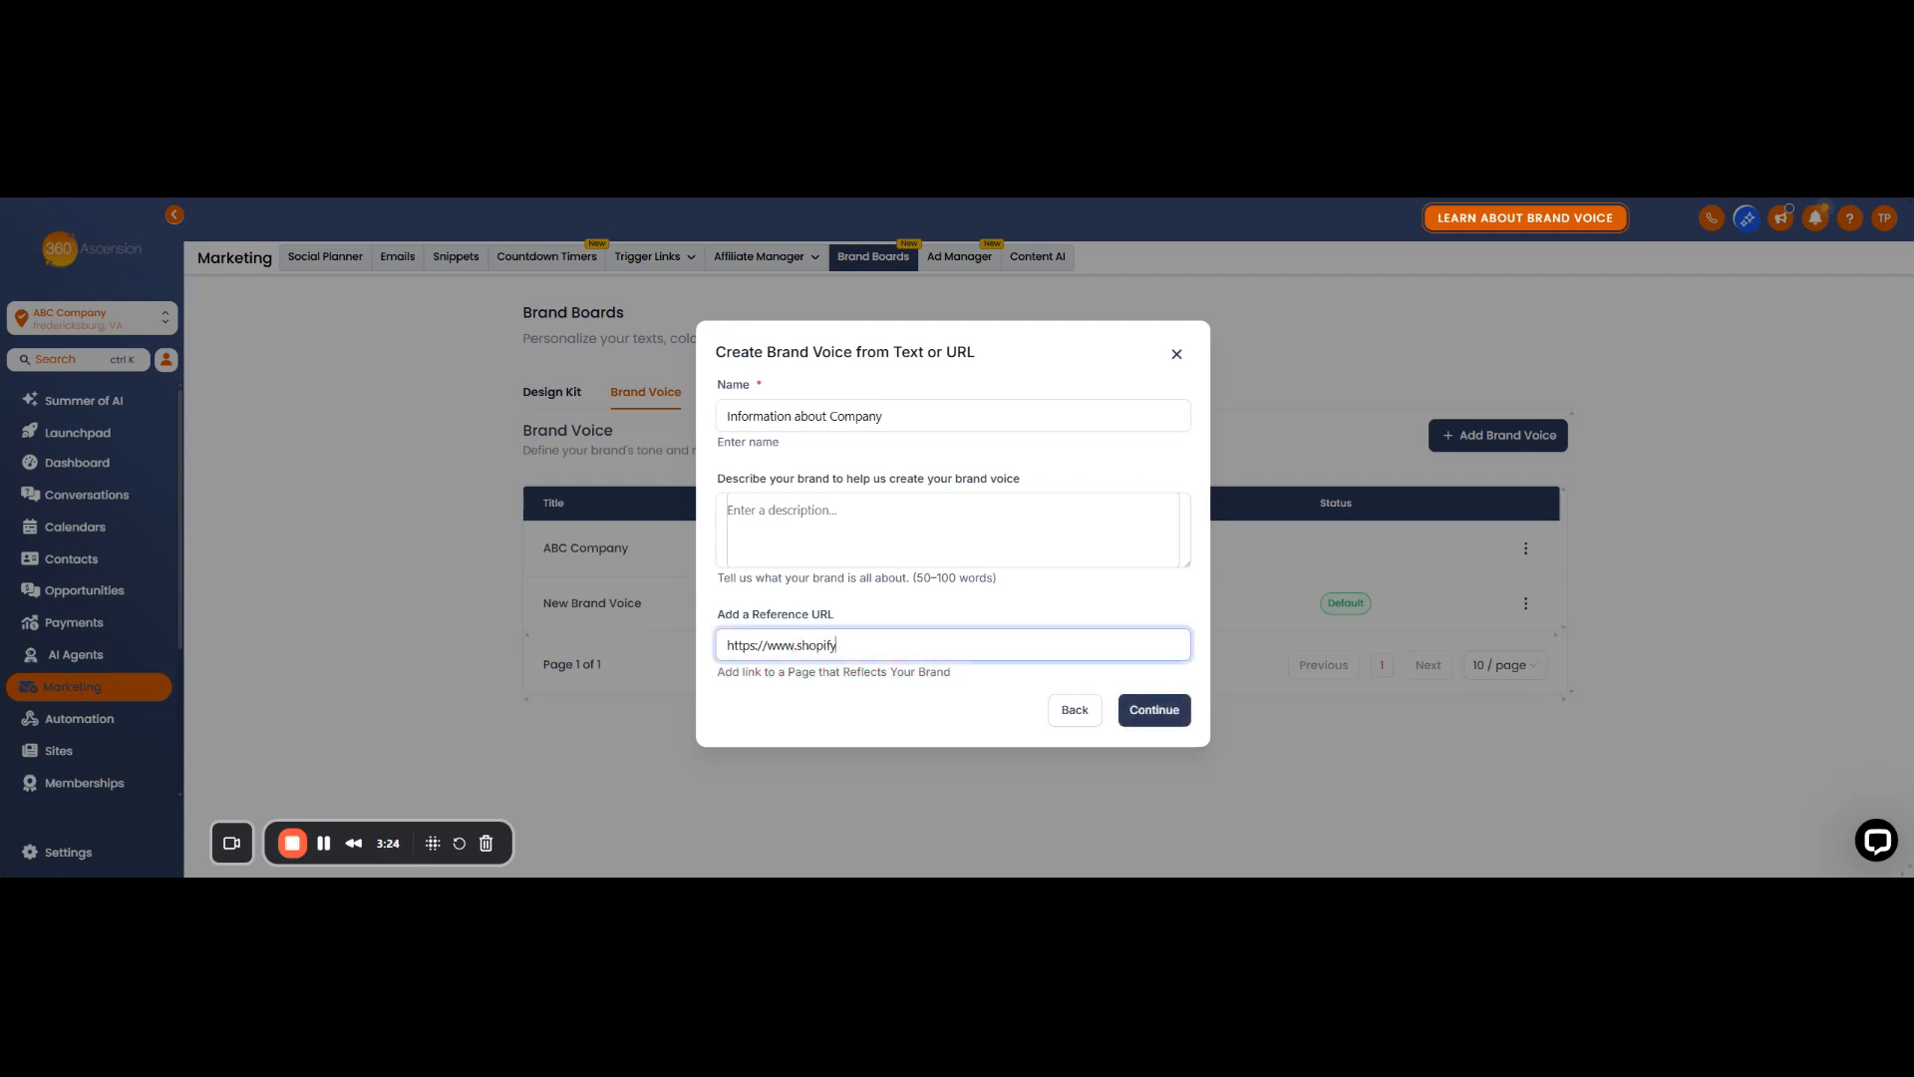
{"action": "type", "text": ".com"}
{"action": "left_click", "coordinate": [1153, 715]}
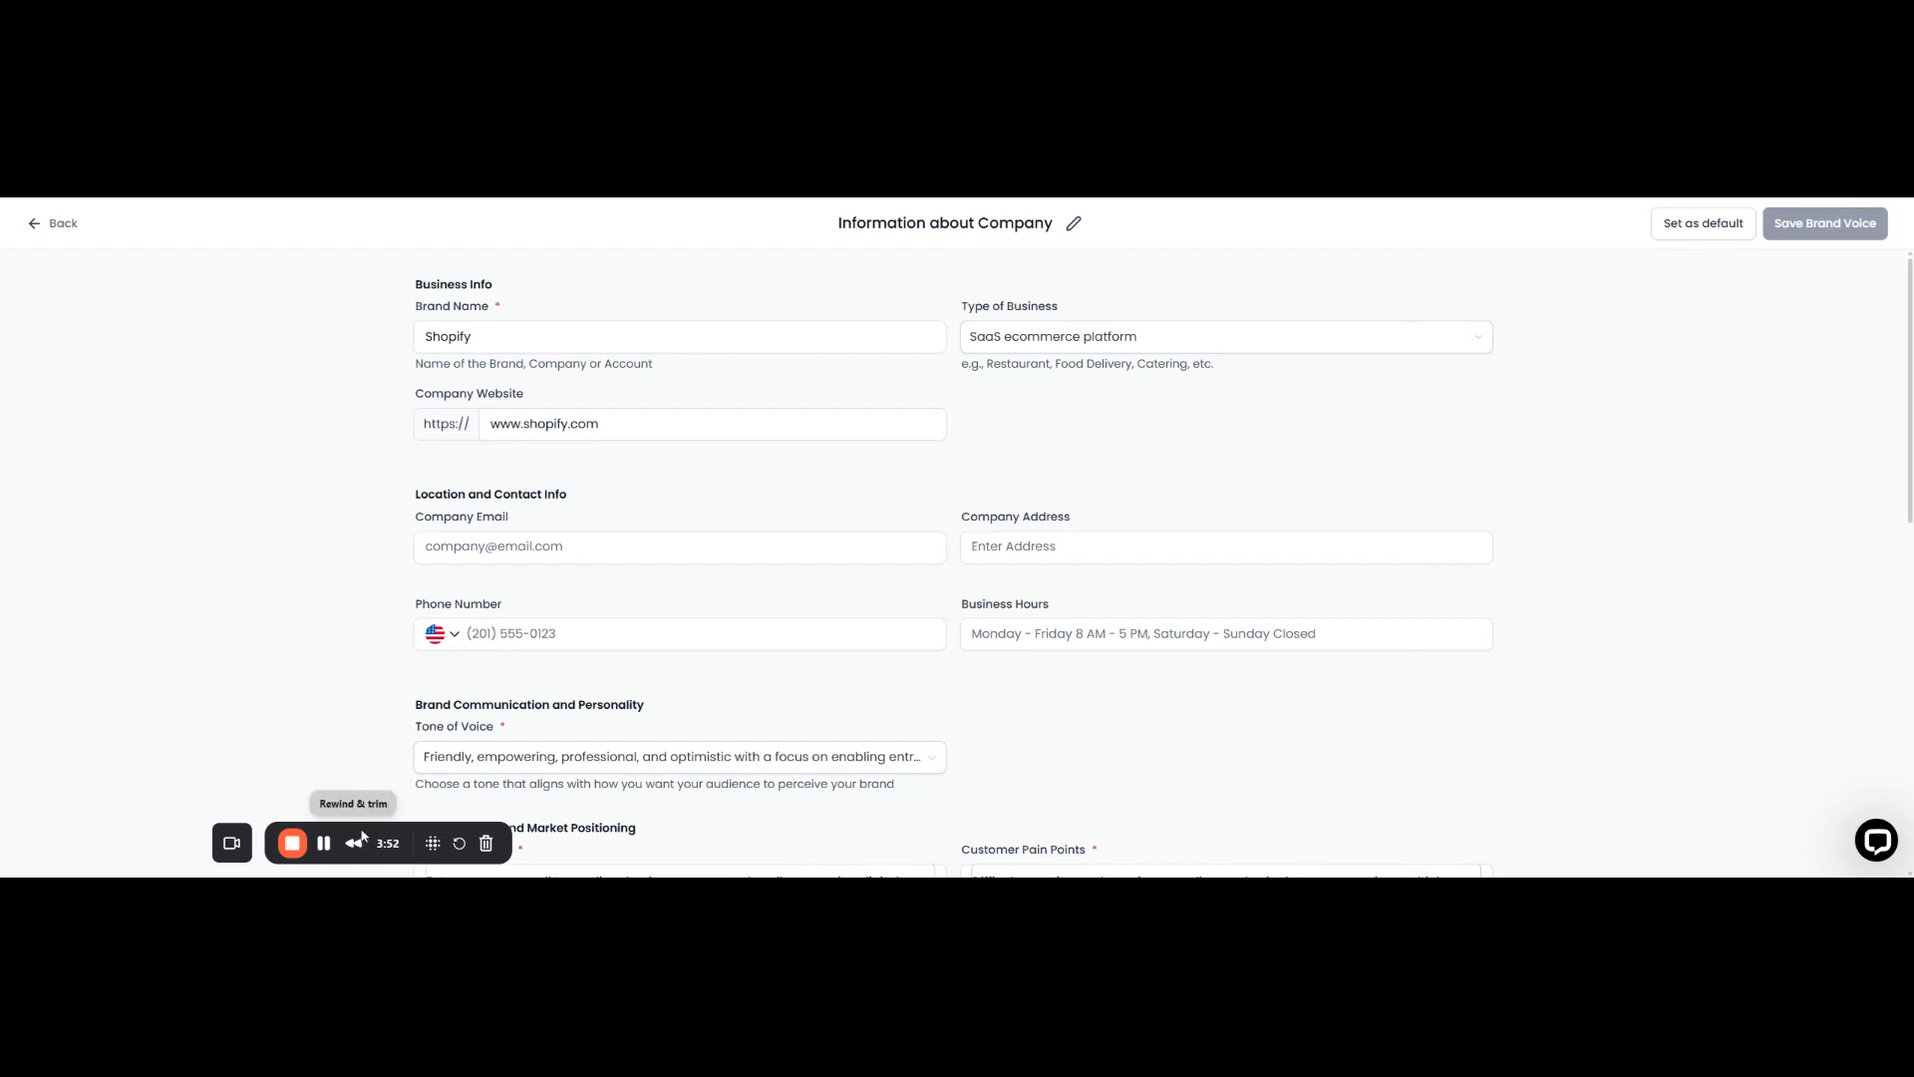
- Review the generated brand voice fields, from the business info through target audience, brand promise and selling proposition to the call to action
{"action": "left_click_drag", "start_coordinate": [355, 843], "coordinate": [181, 810]}
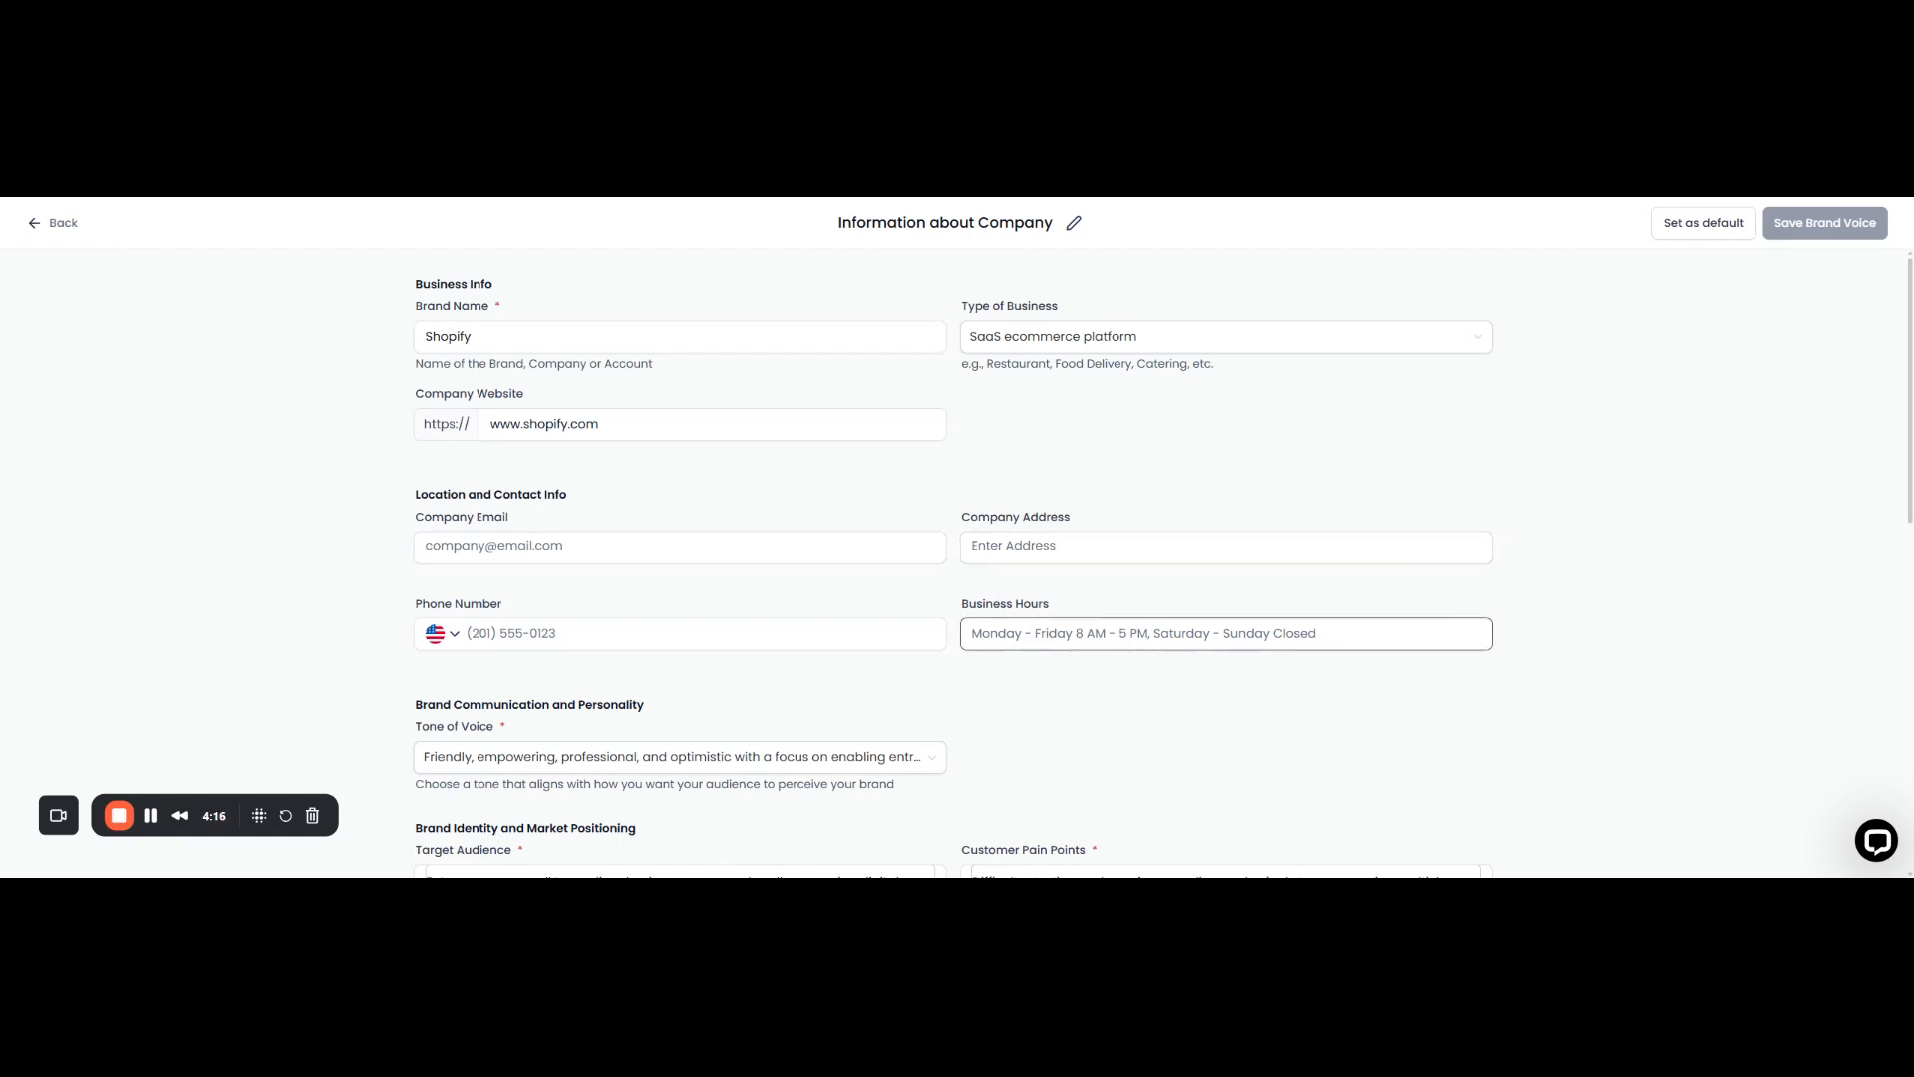
{"action": "scroll", "coordinate": [1110, 550], "scroll_direction": "down", "scroll_amount": 2}
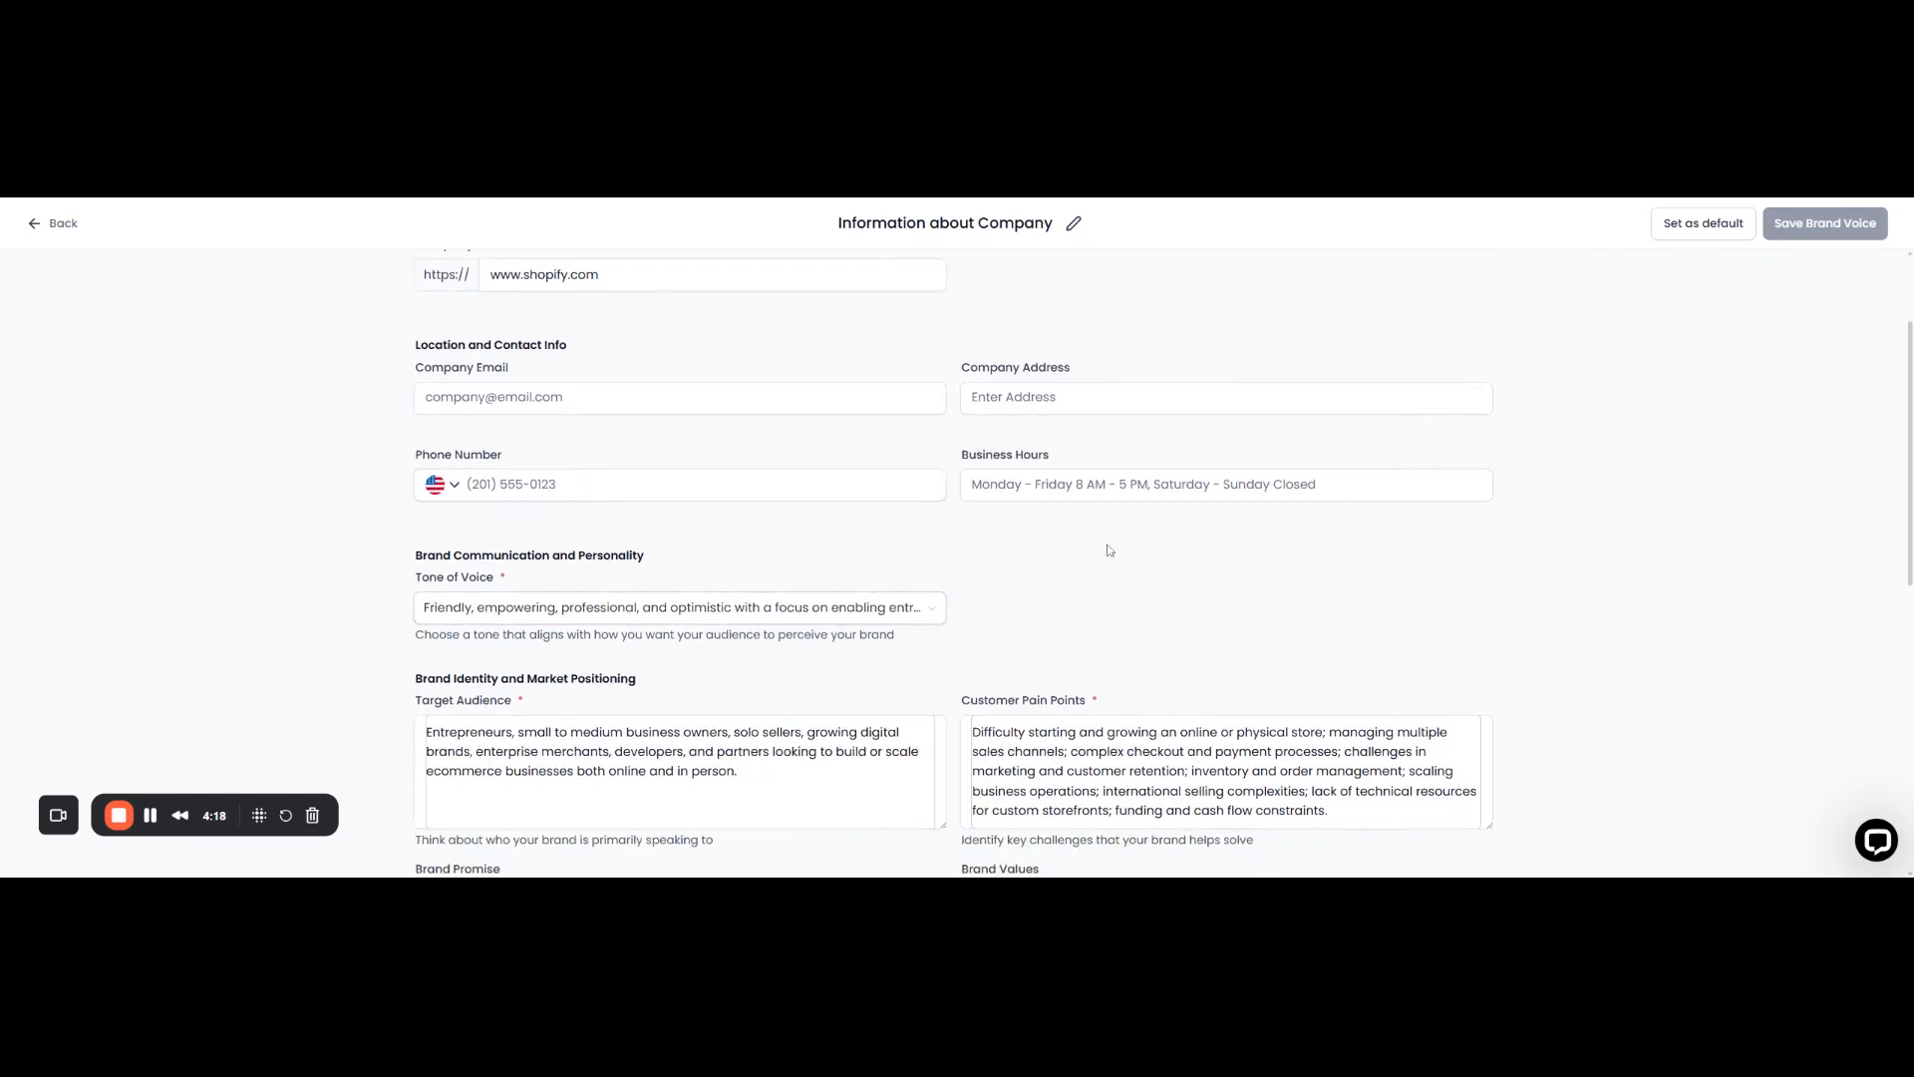
{"action": "scroll", "coordinate": [1110, 550], "scroll_direction": "down", "scroll_amount": 2}
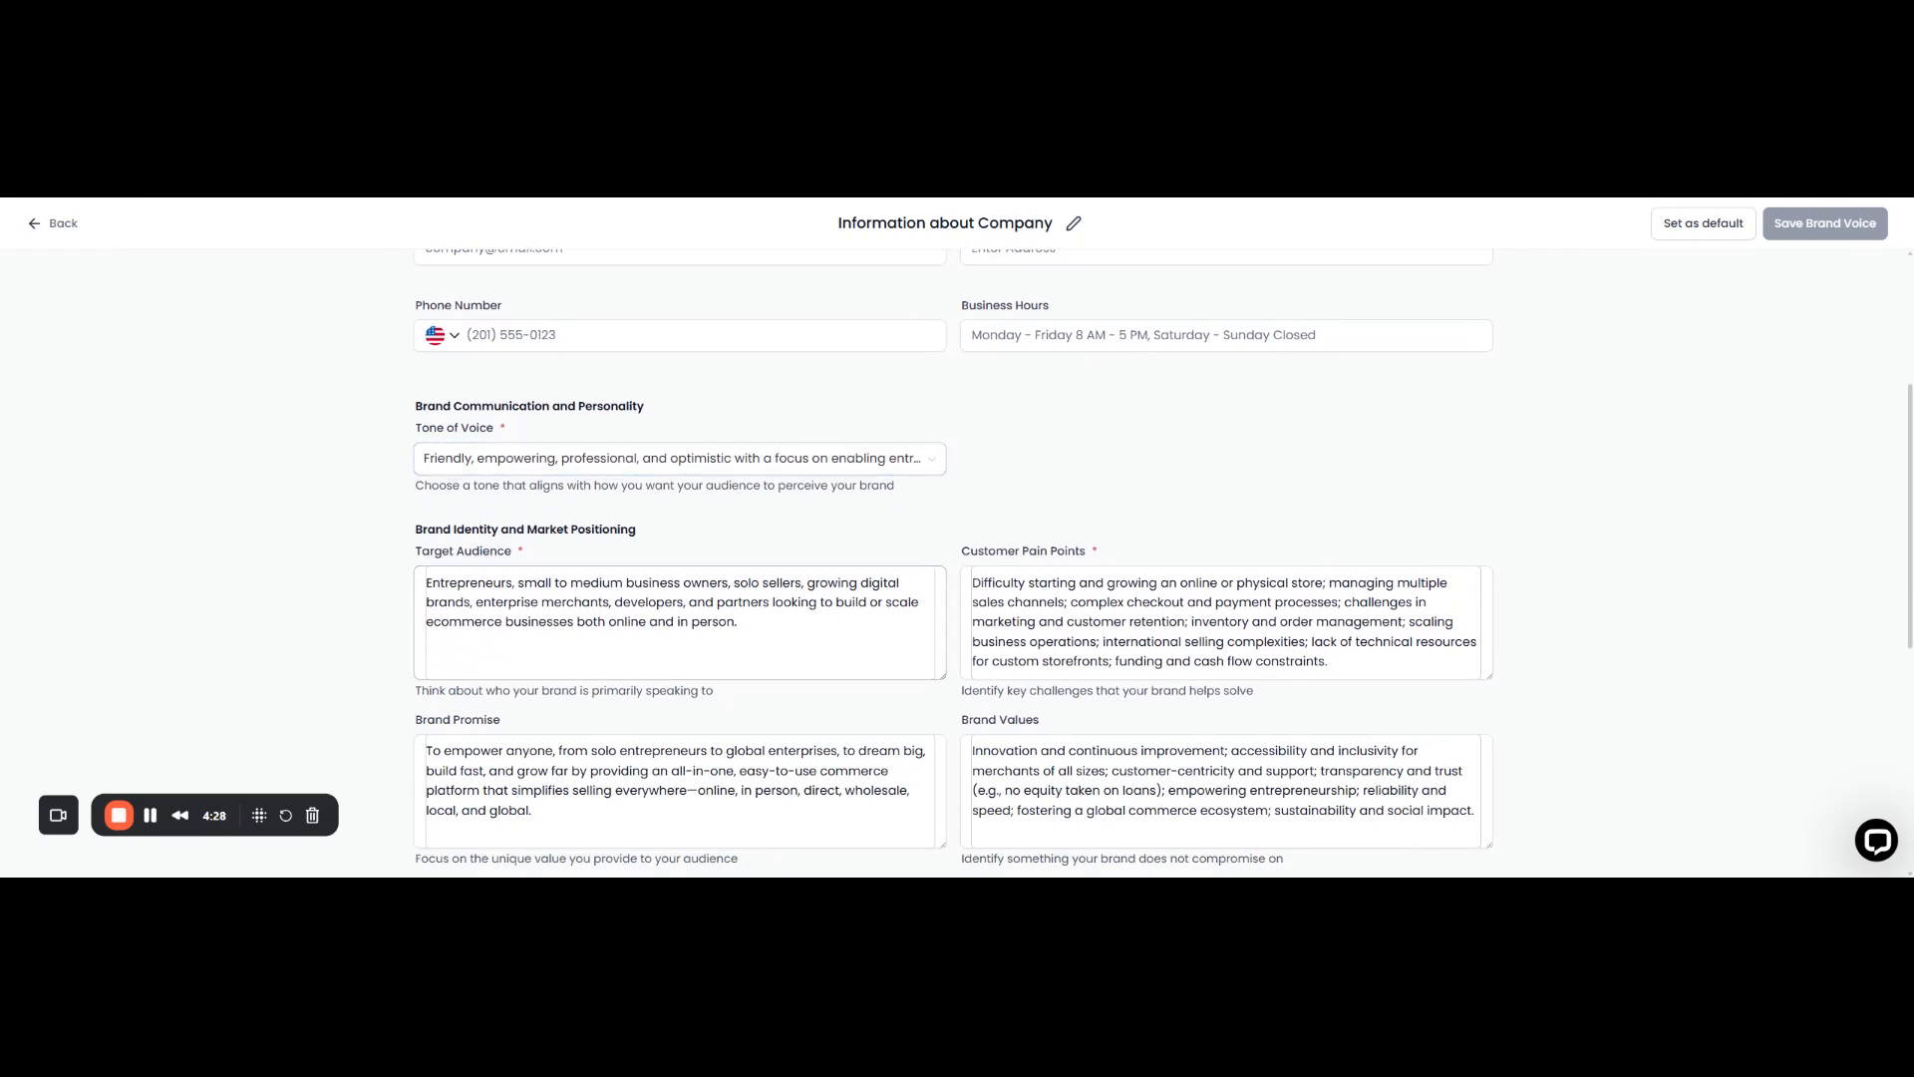
{"action": "scroll", "coordinate": [950, 764], "scroll_direction": "down", "scroll_amount": 1}
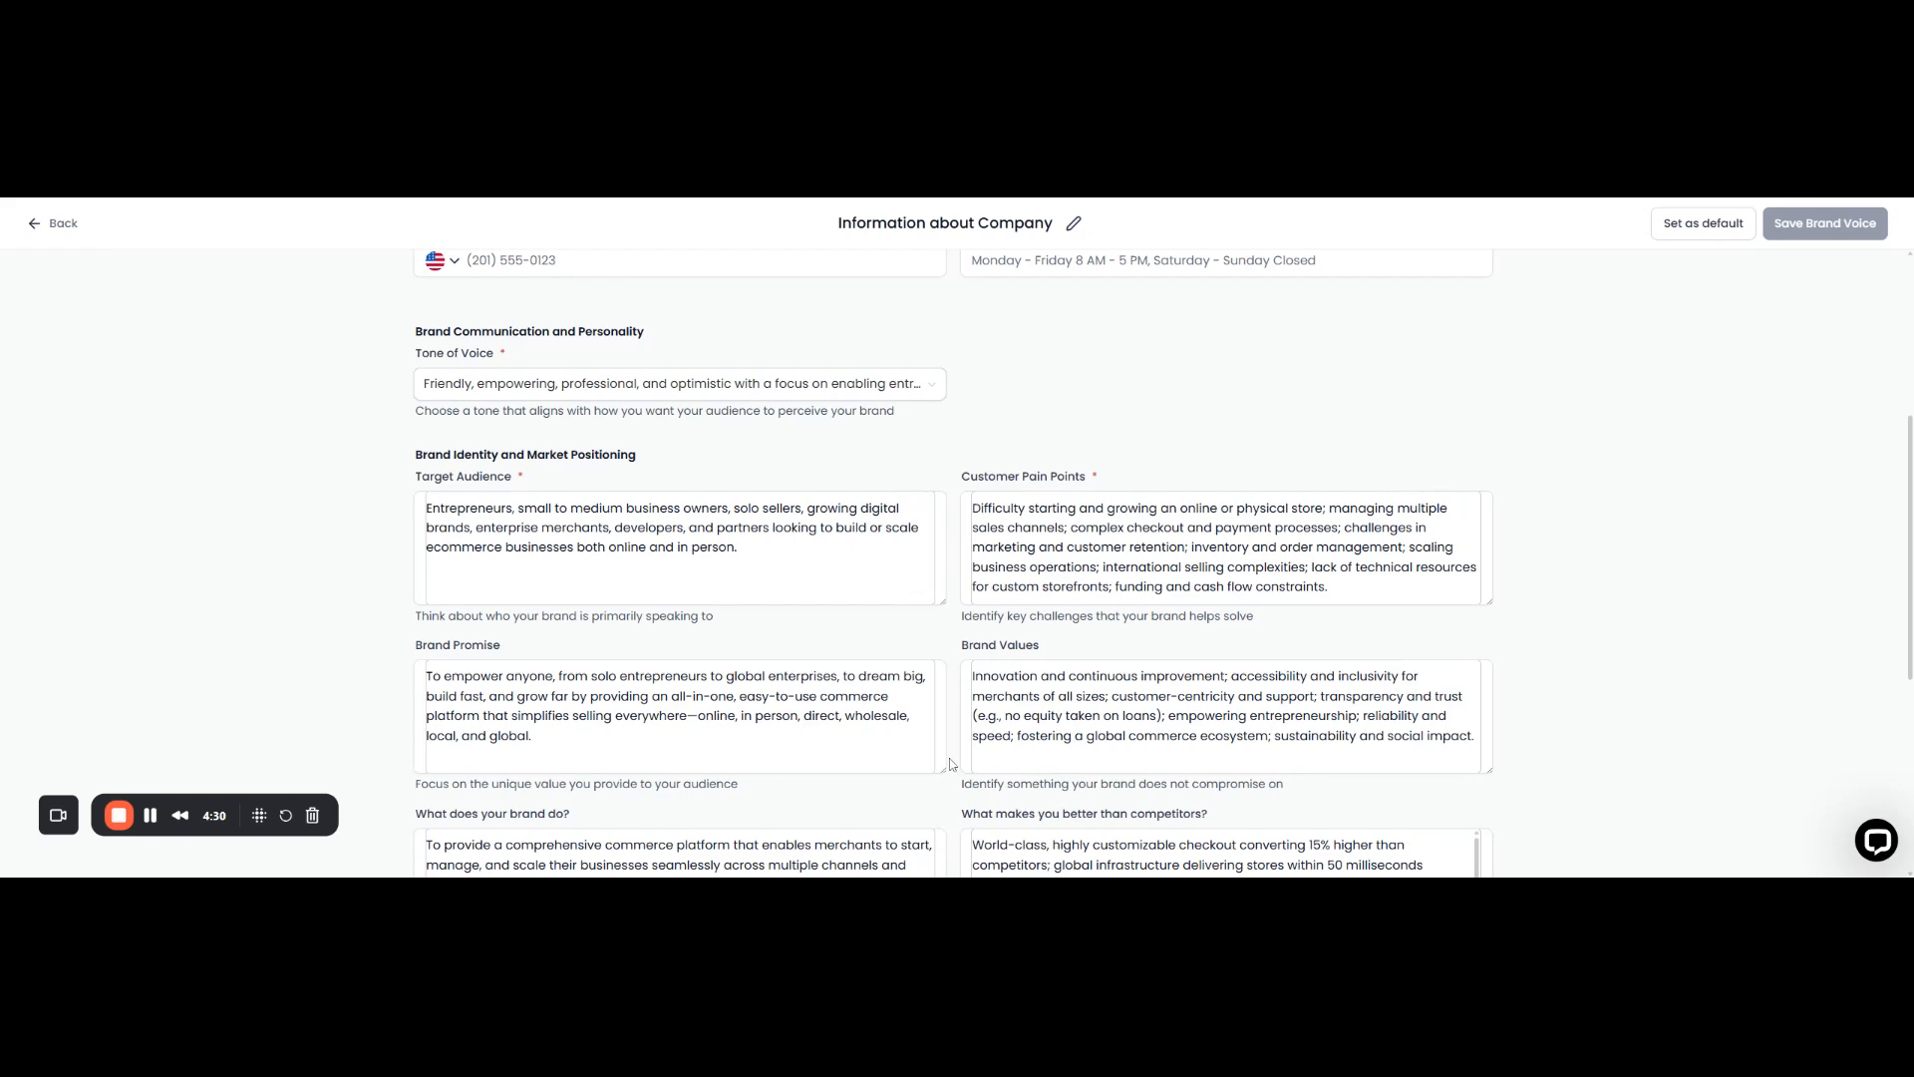
{"action": "scroll", "coordinate": [950, 763], "scroll_direction": "down", "scroll_amount": 4}
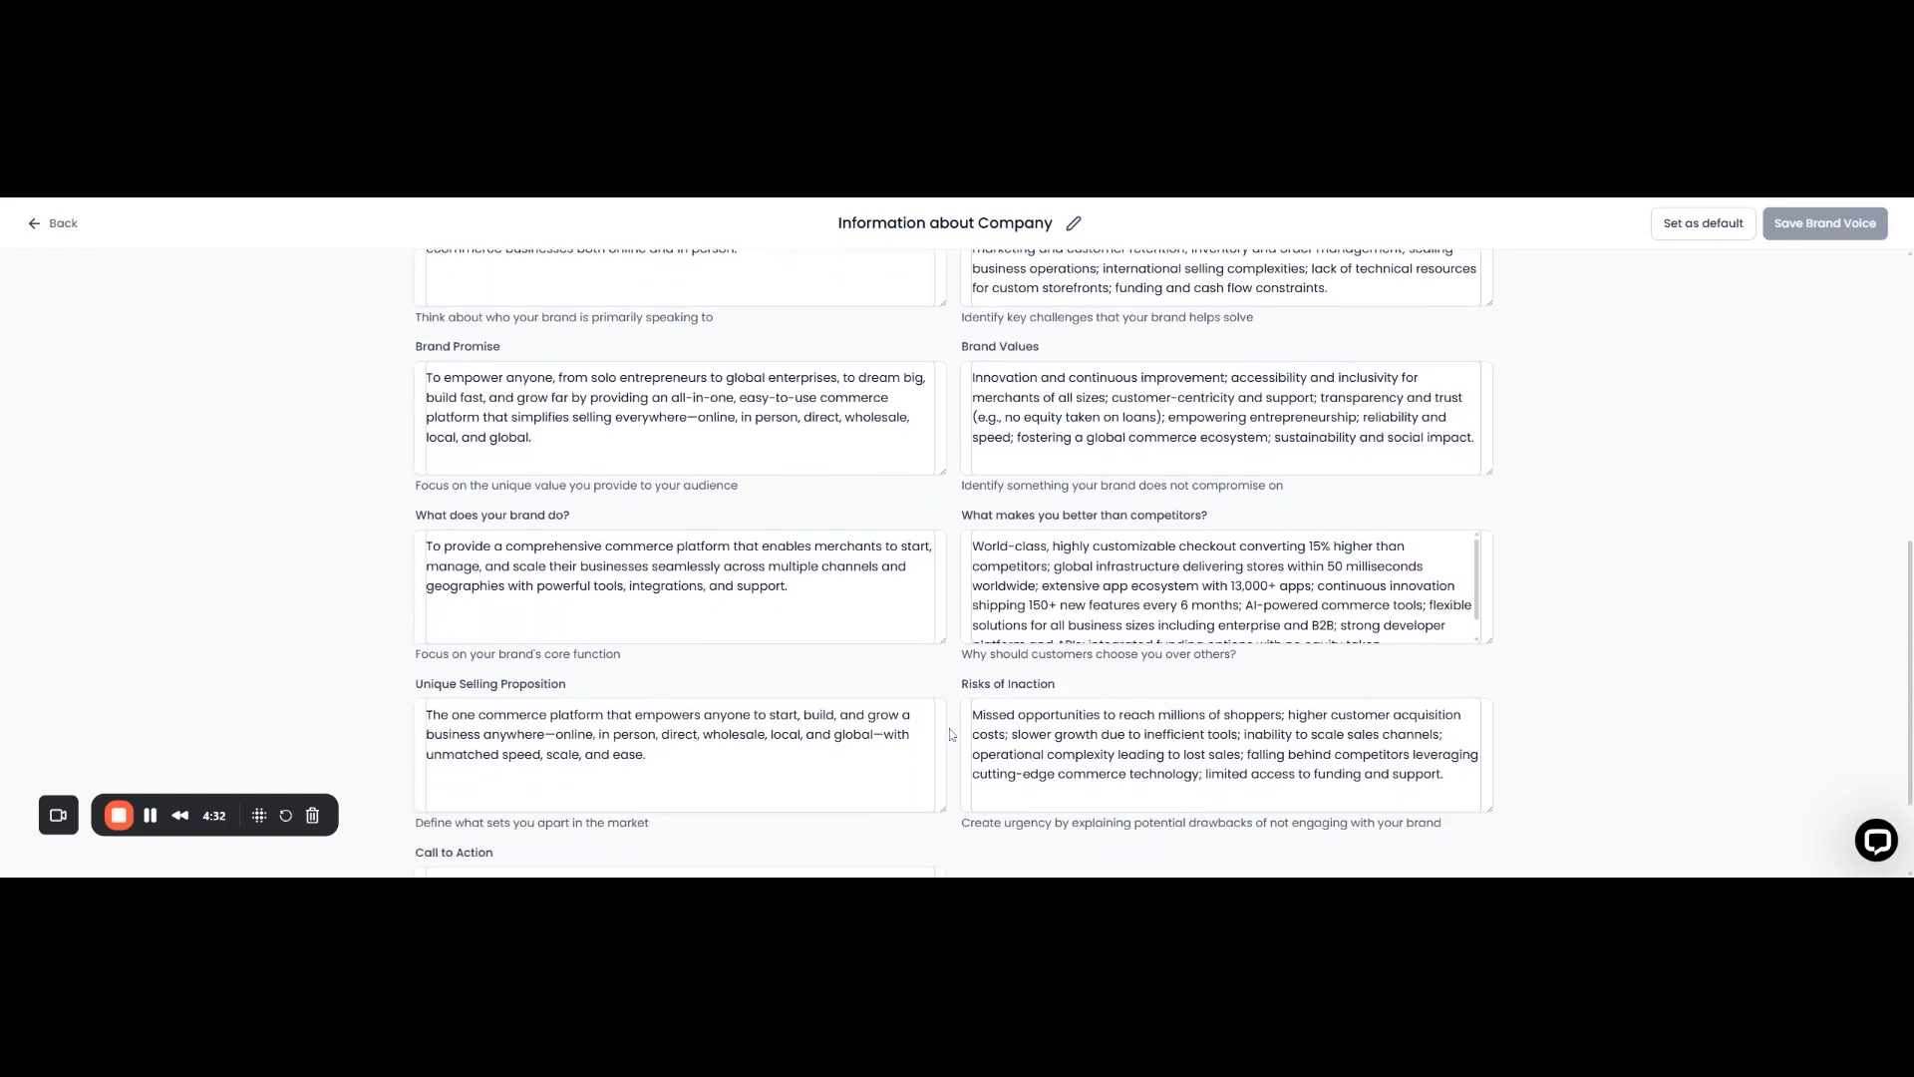
{"action": "scroll", "coordinate": [950, 735], "scroll_direction": "down", "scroll_amount": 2}
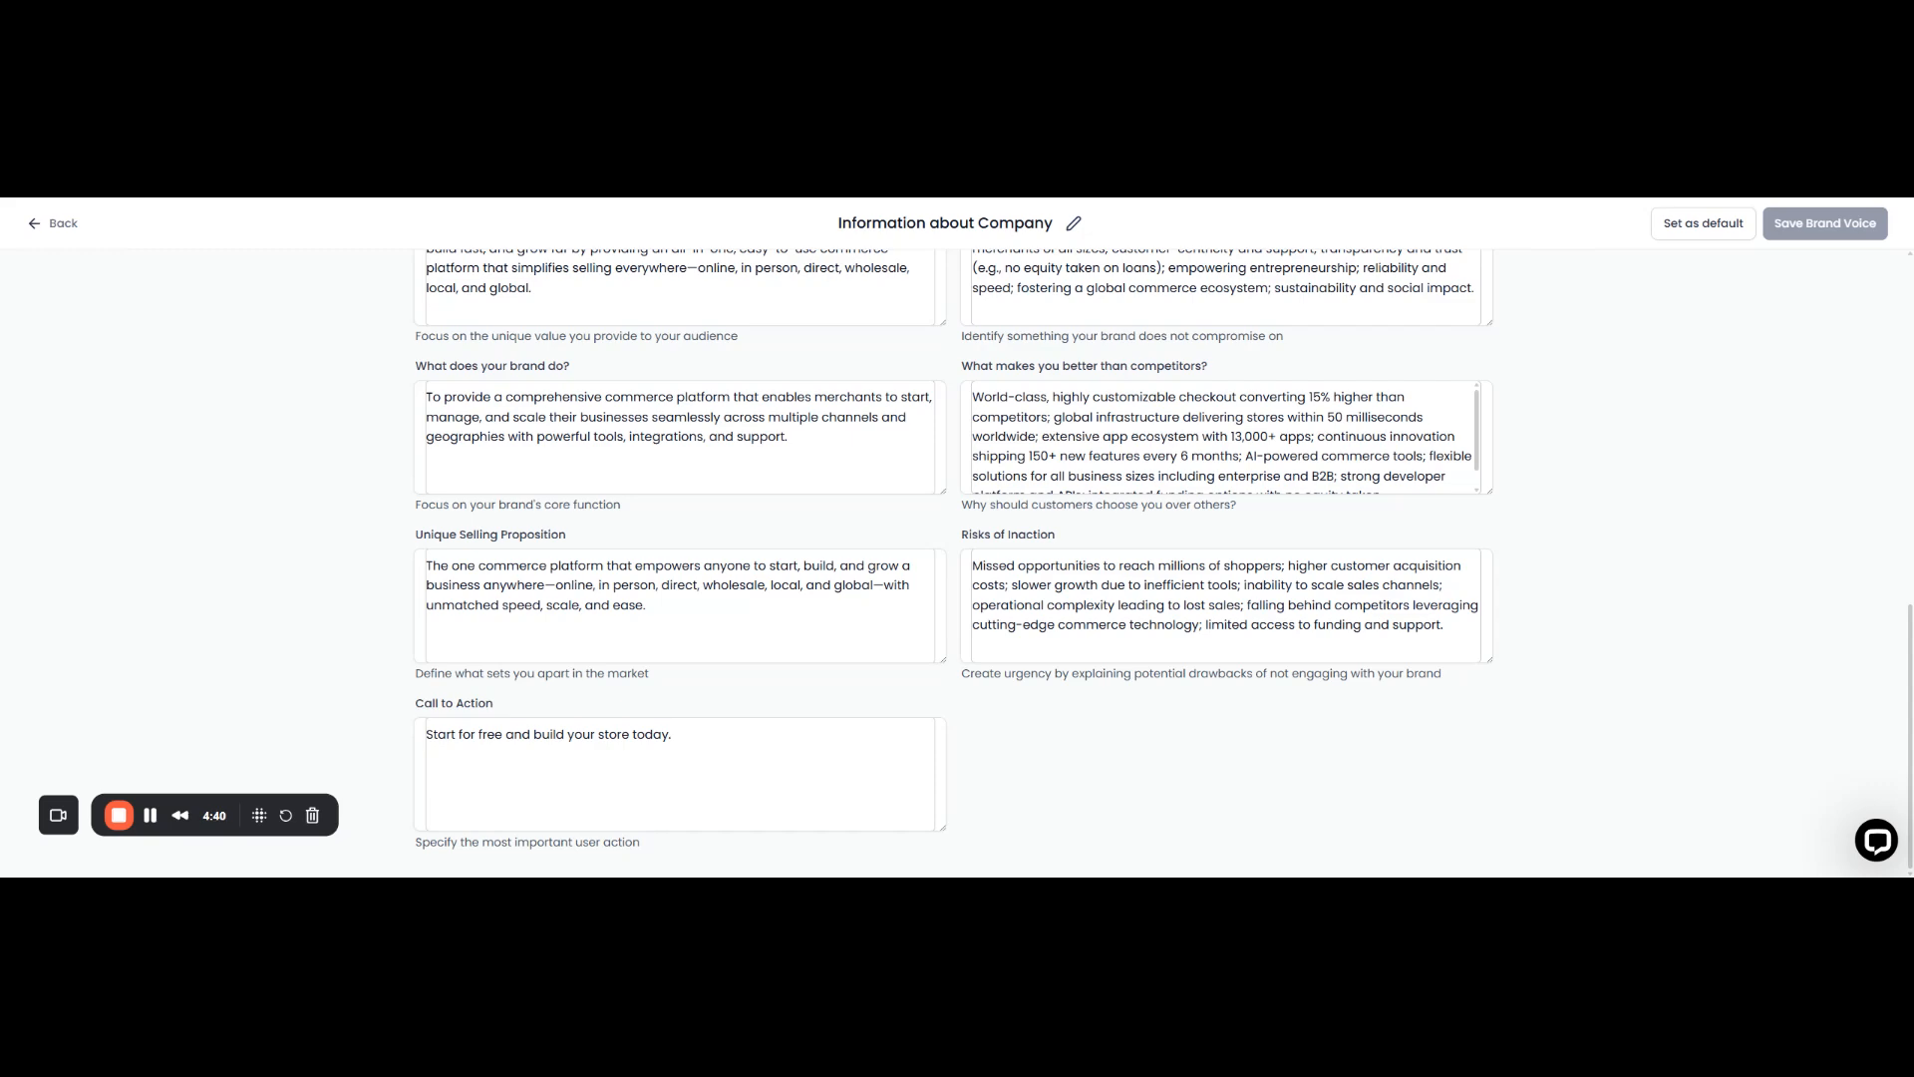
{"action": "scroll", "coordinate": [975, 708], "scroll_direction": "up", "scroll_amount": 4}
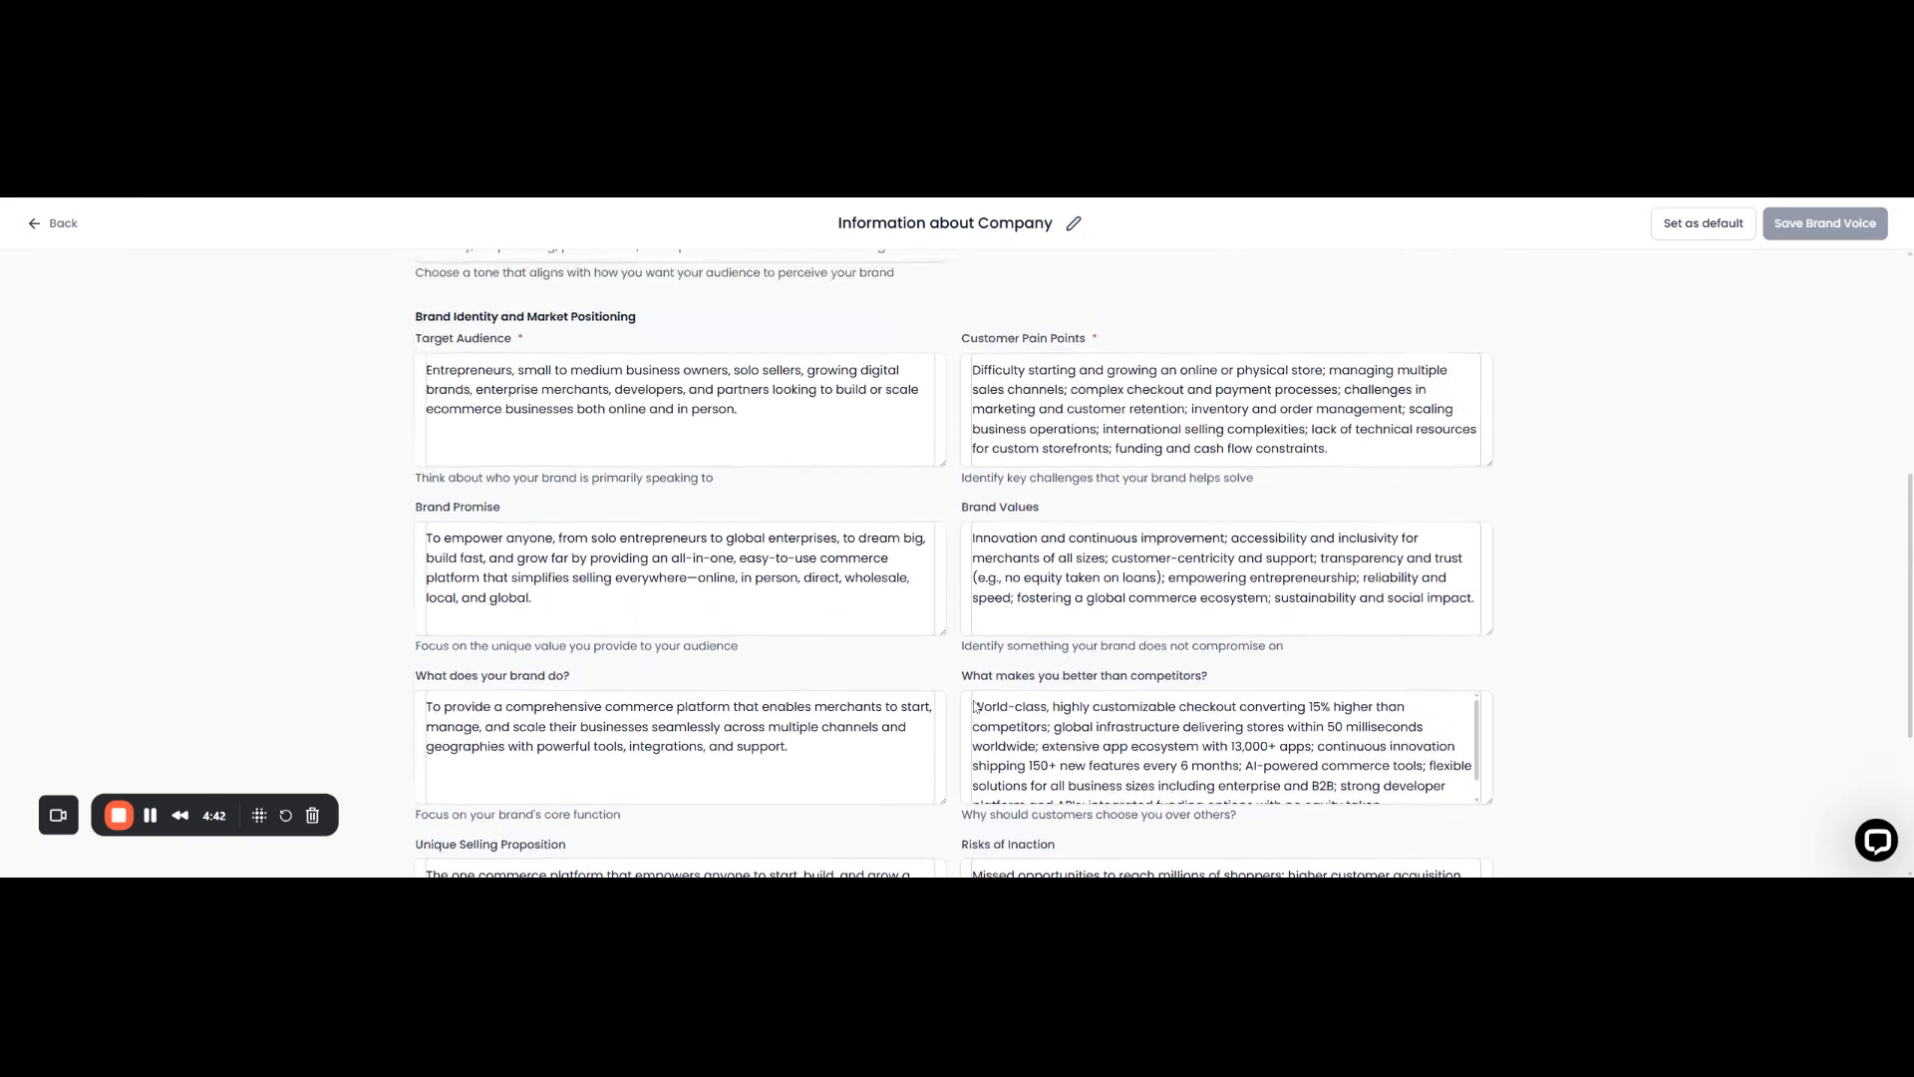
{"action": "scroll", "coordinate": [1226, 648], "scroll_direction": "up", "scroll_amount": 2}
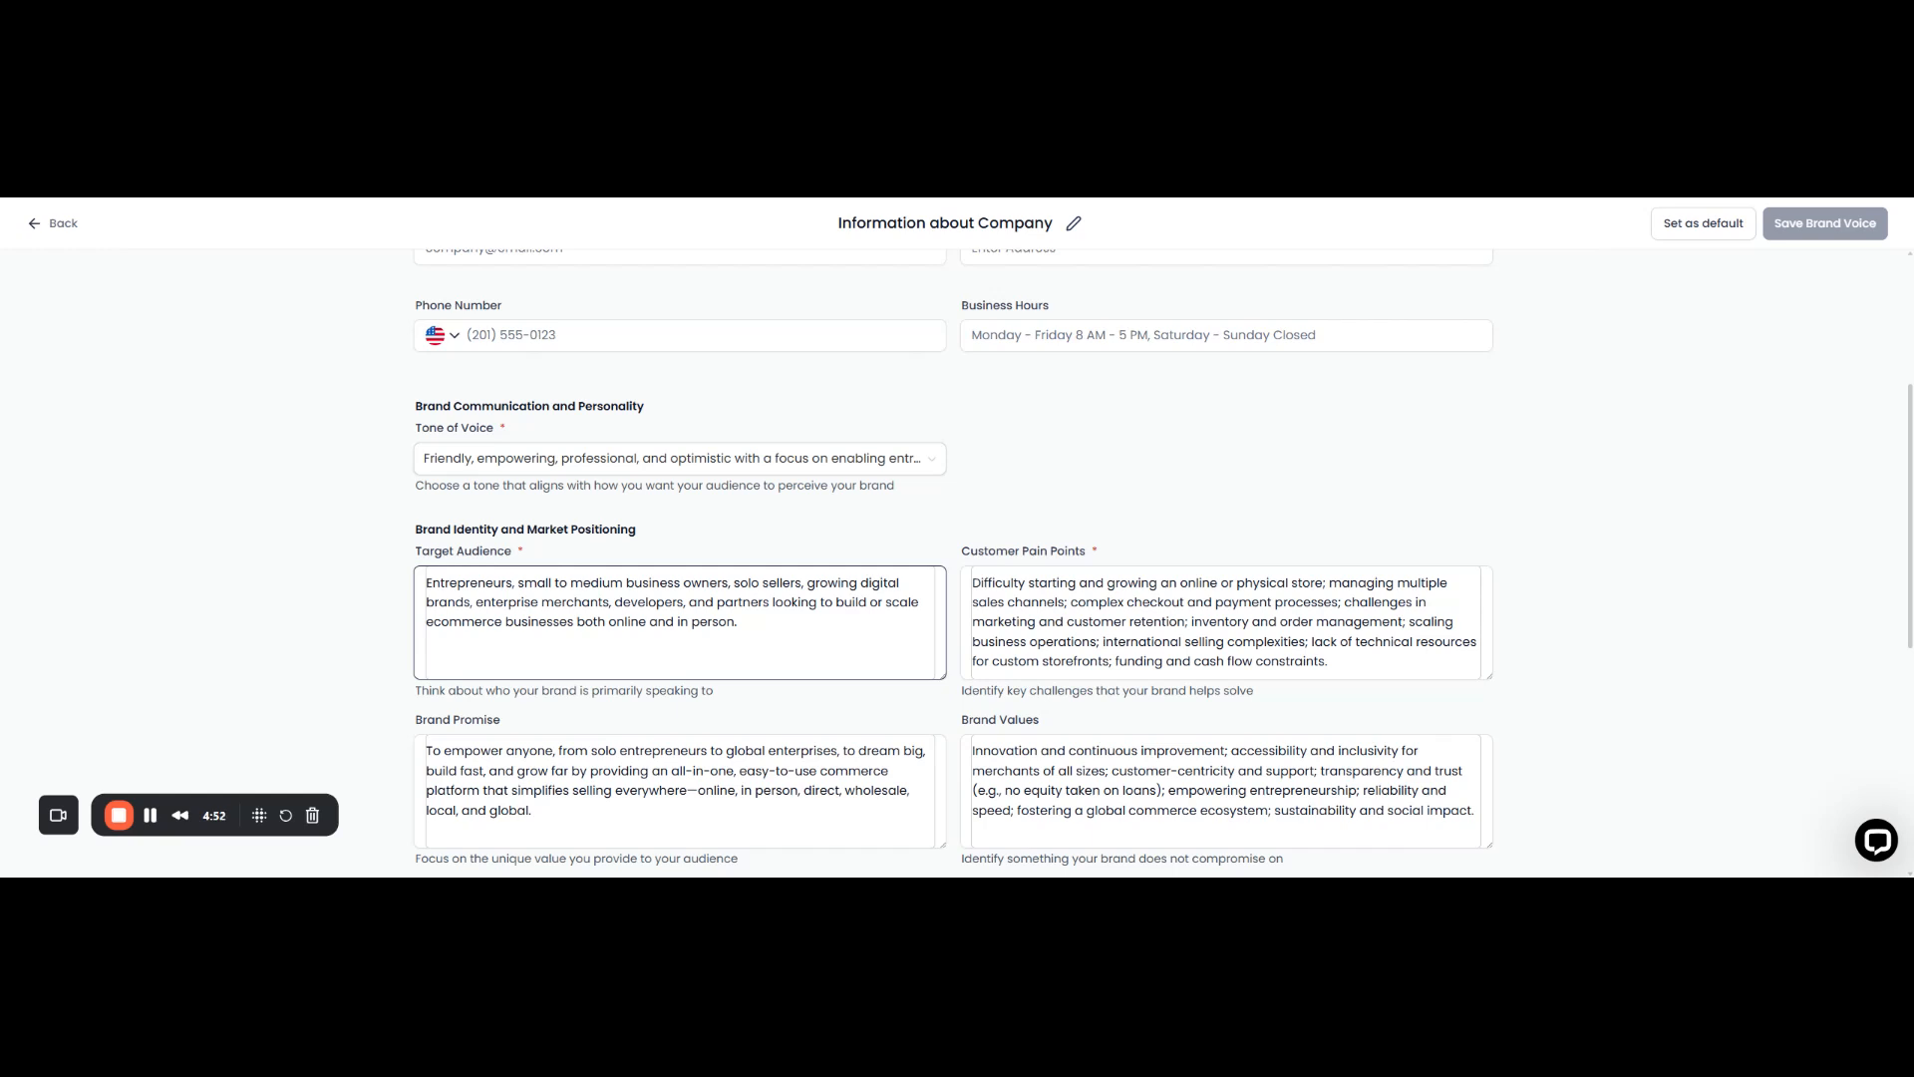
{"action": "scroll", "coordinate": [557, 598], "scroll_direction": "down", "scroll_amount": 2}
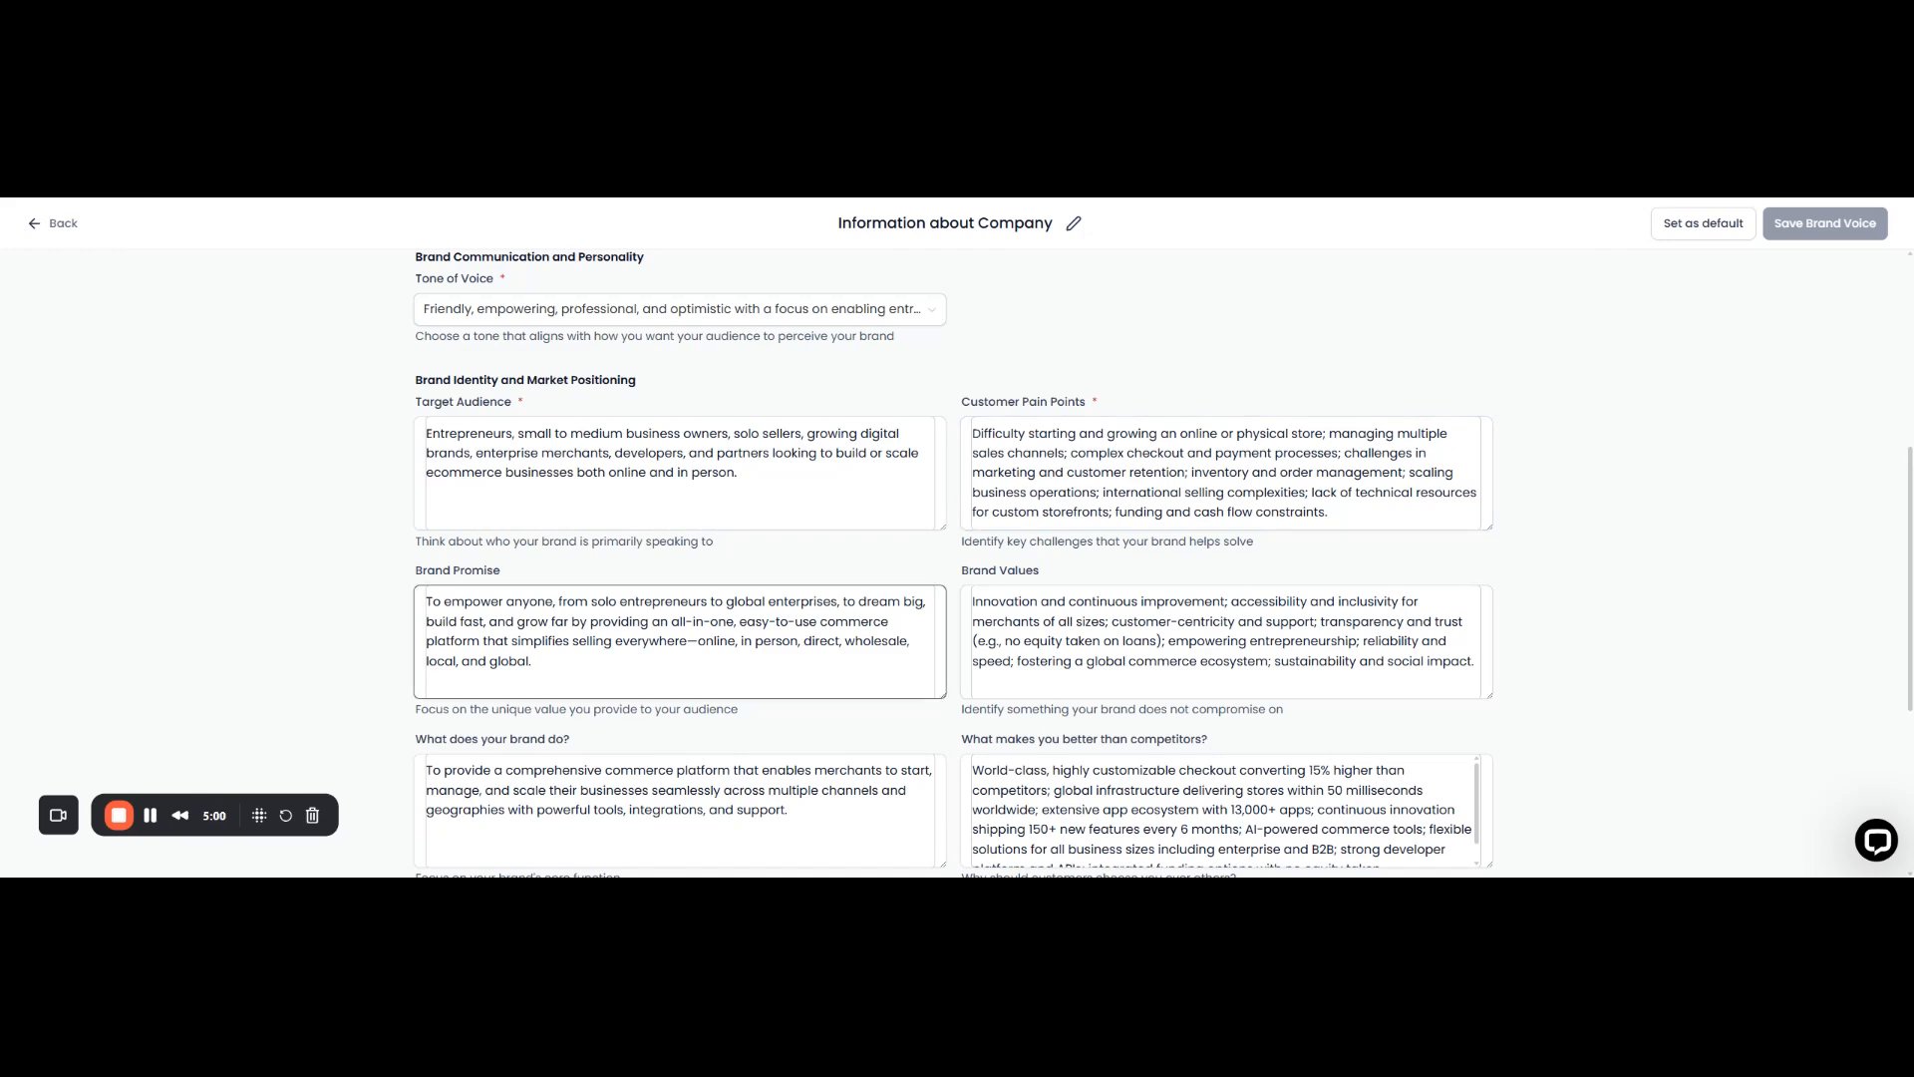
{"action": "scroll", "coordinate": [1164, 565], "scroll_direction": "down", "scroll_amount": 2}
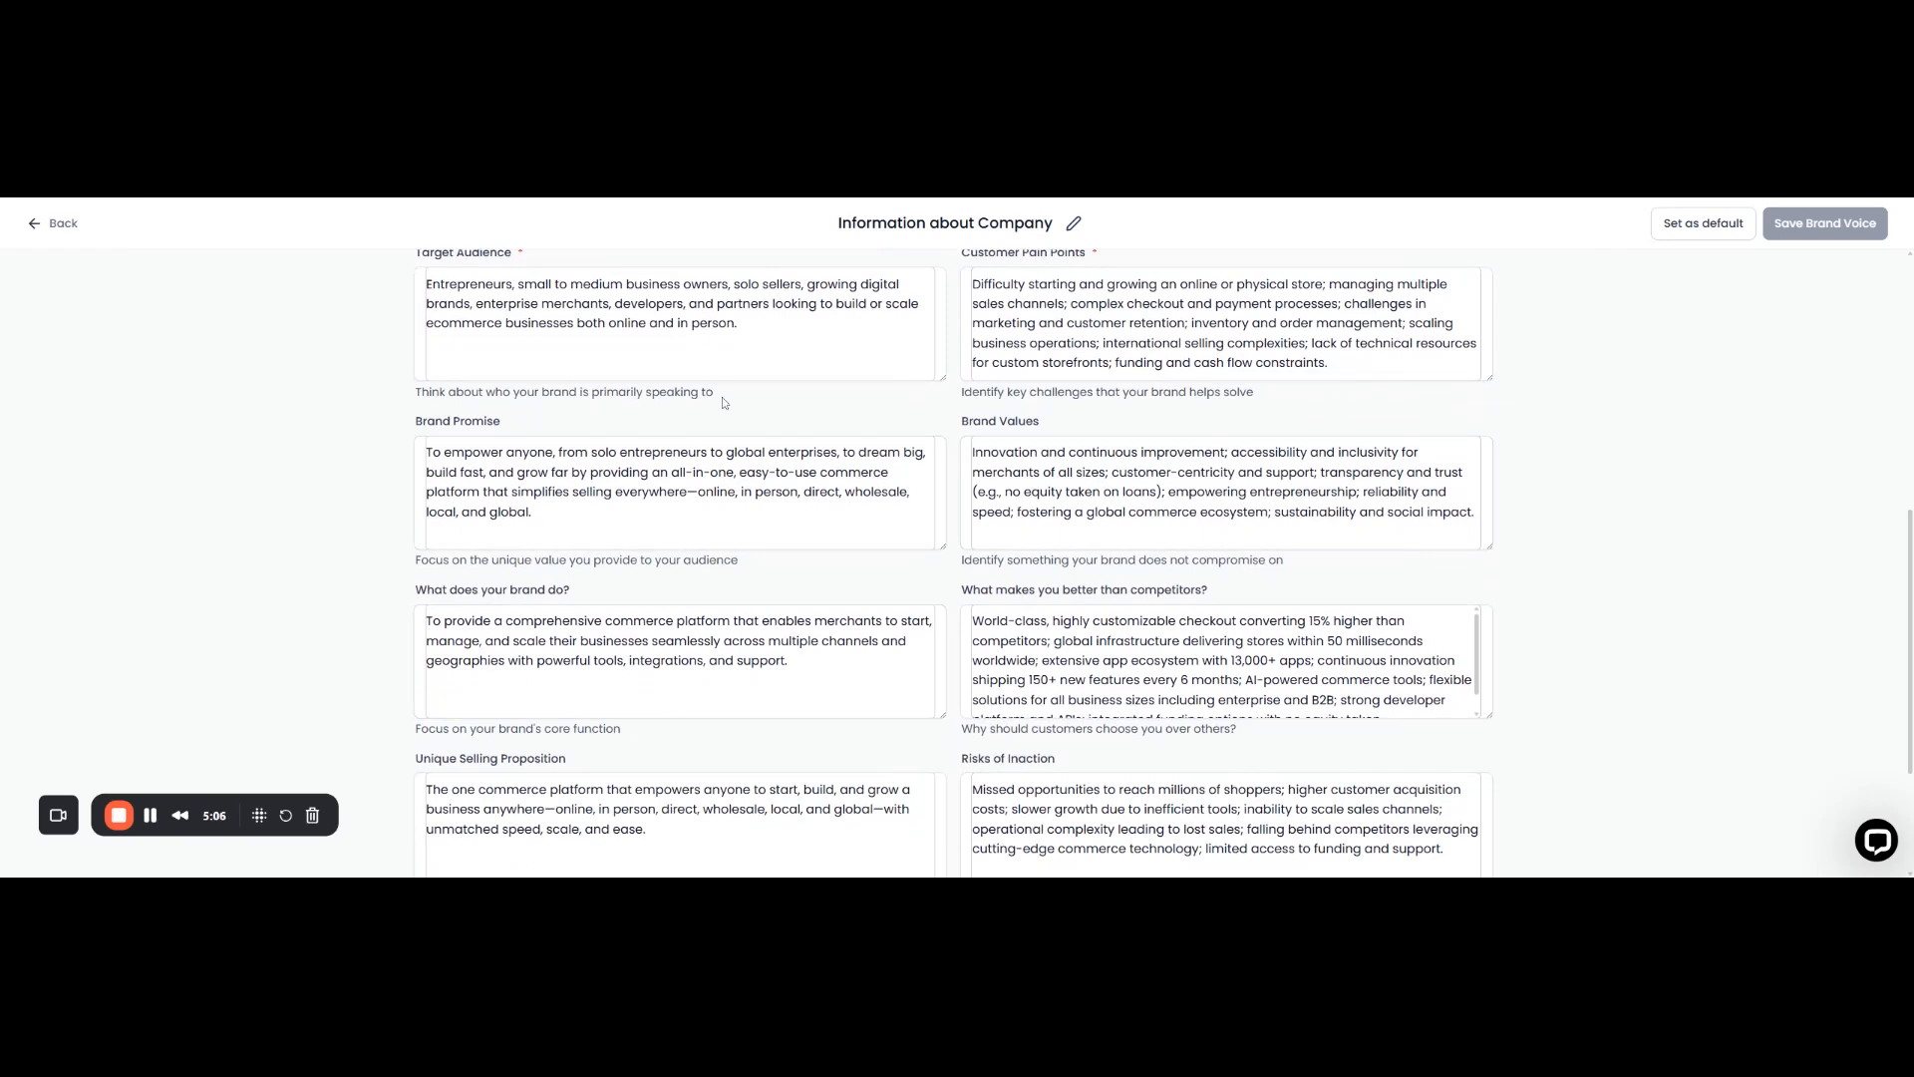
{"action": "scroll", "coordinate": [892, 598], "scroll_direction": "down", "scroll_amount": 1}
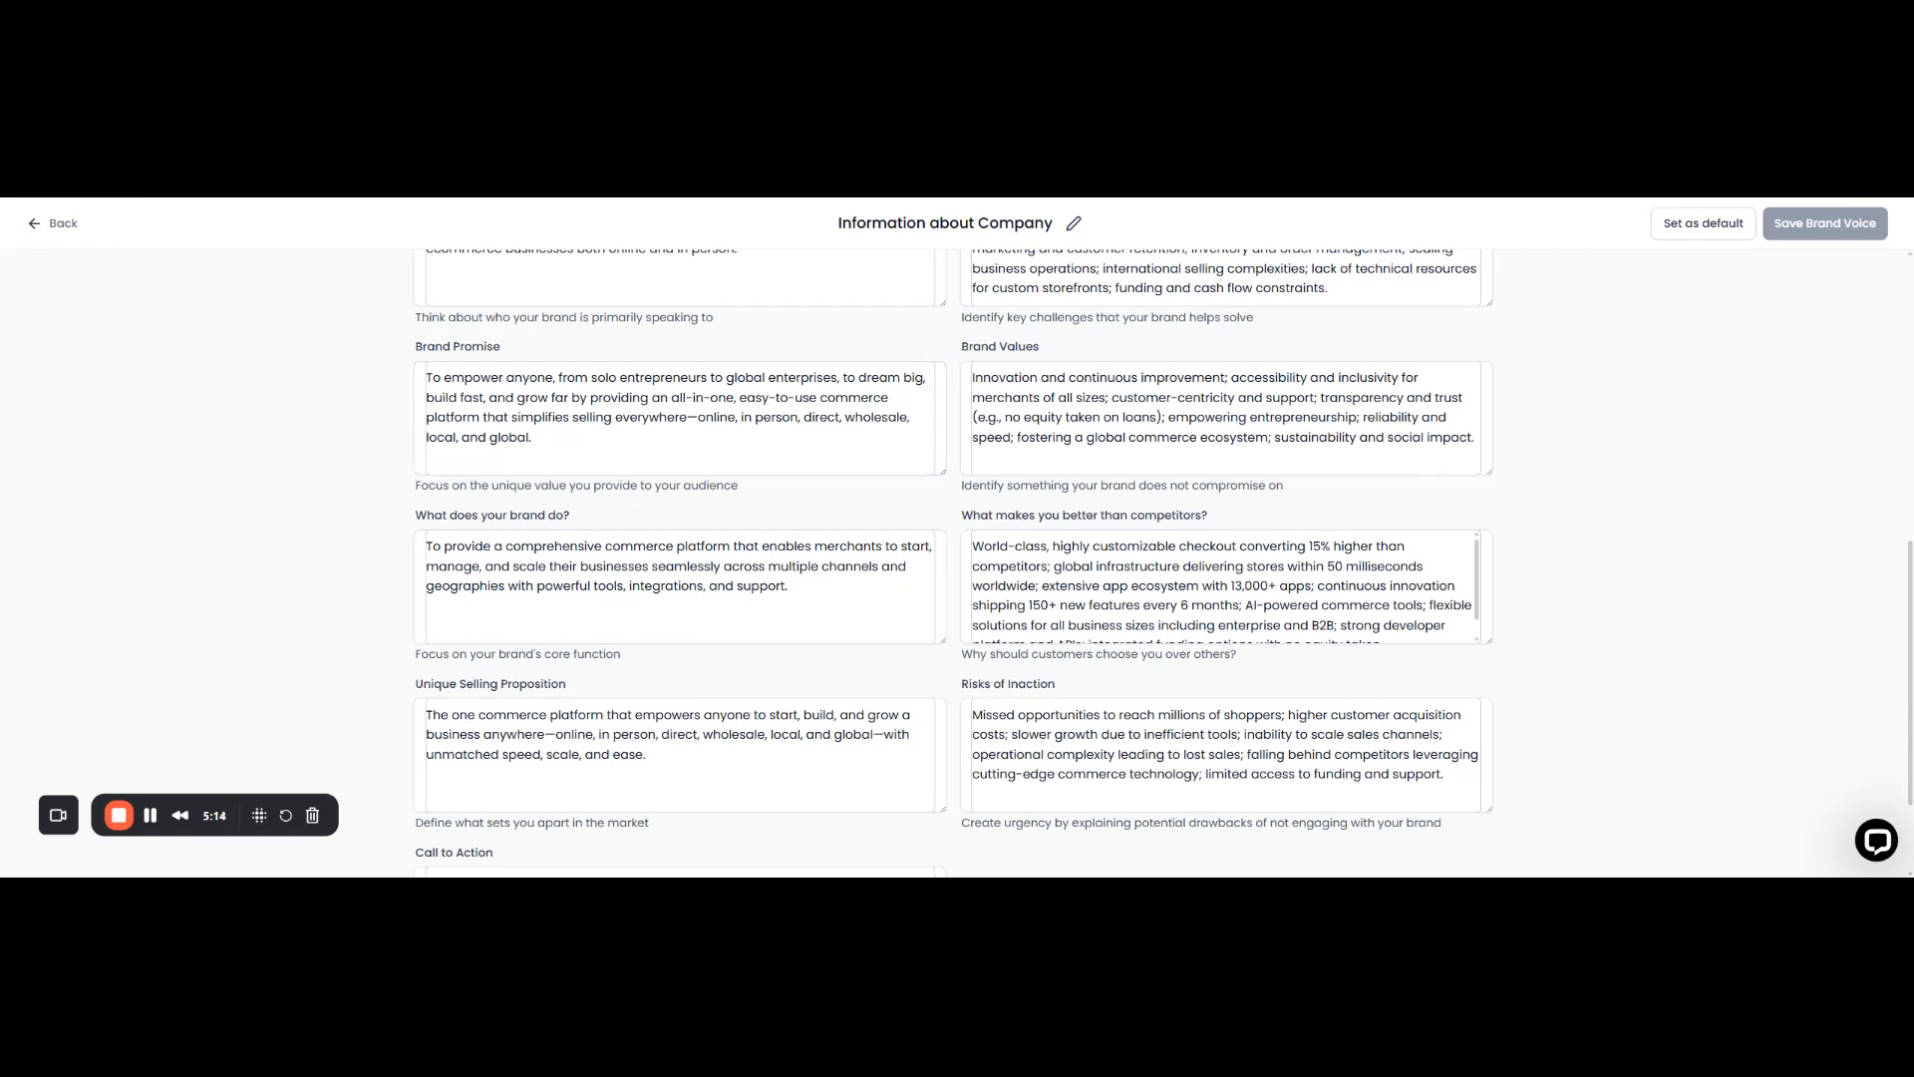
{"action": "scroll", "coordinate": [1226, 513], "scroll_direction": "down", "scroll_amount": 1}
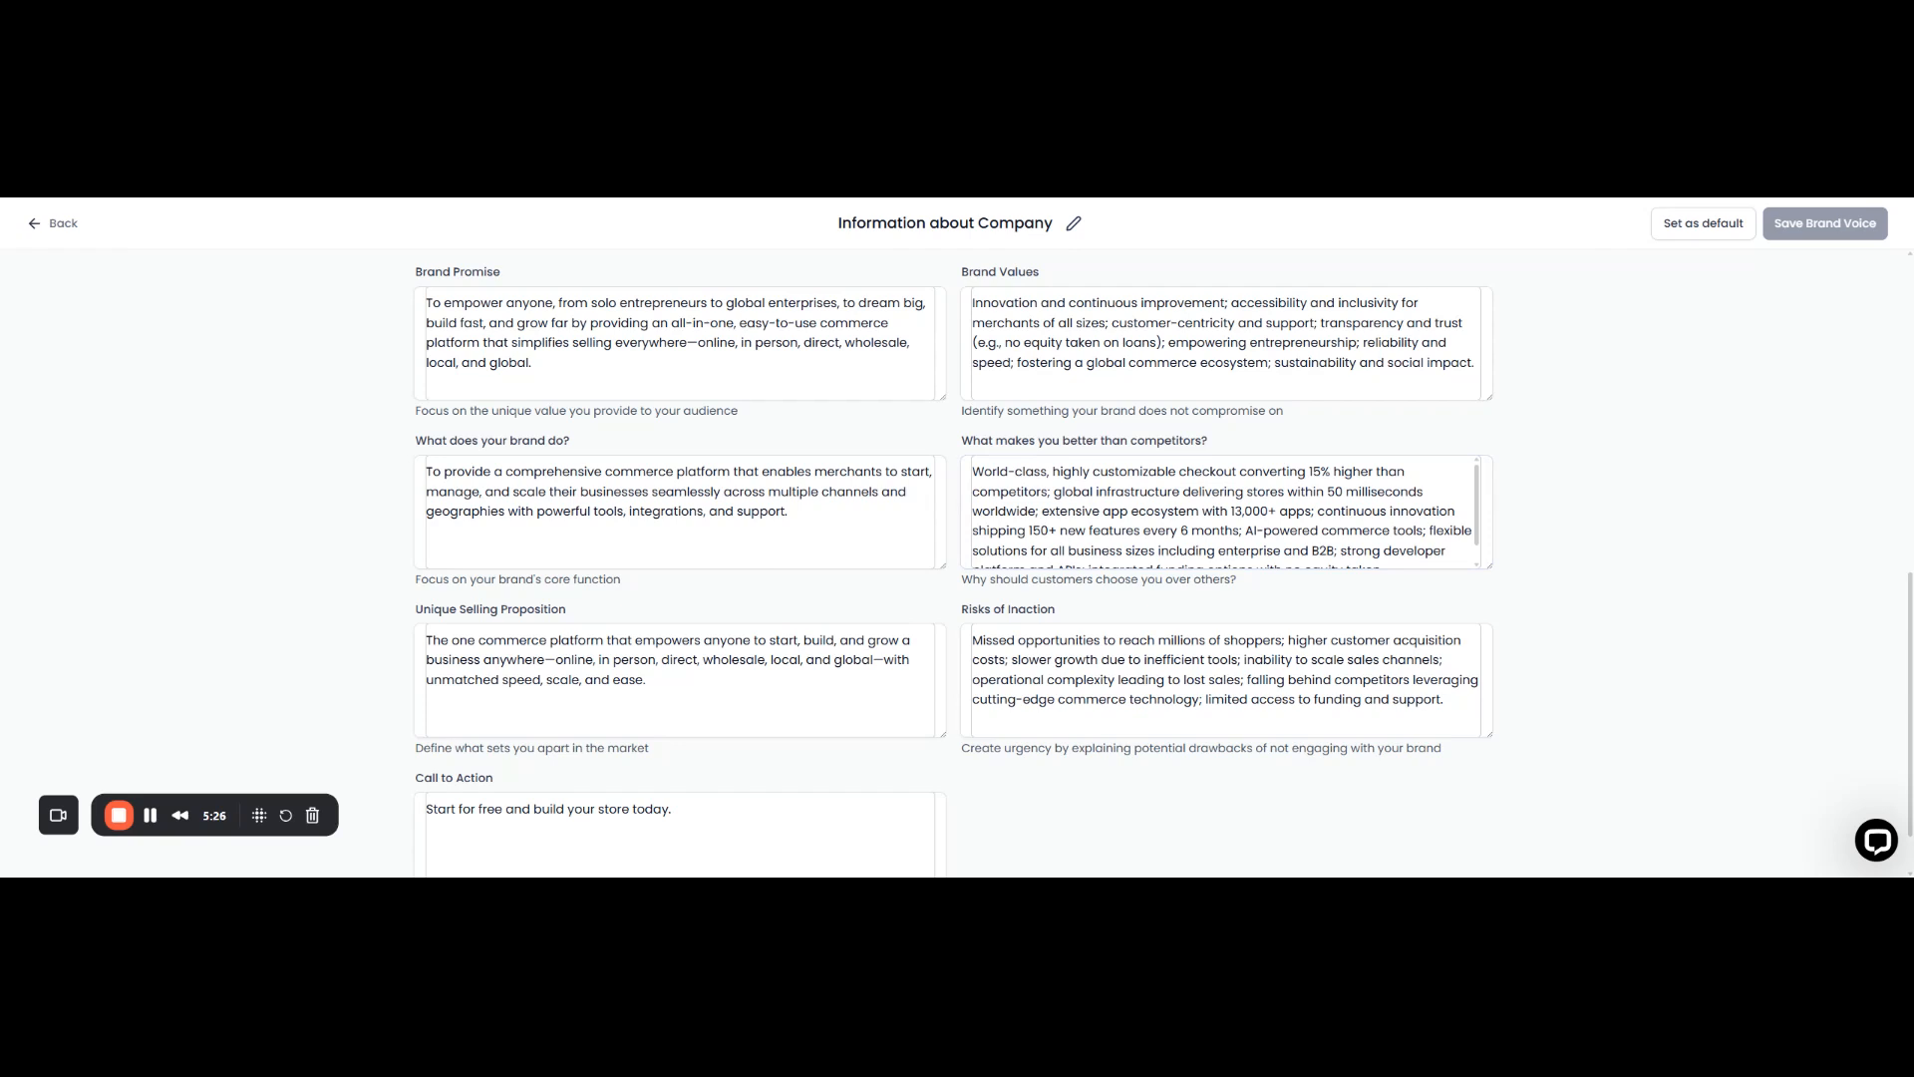
{"action": "scroll", "coordinate": [1196, 688], "scroll_direction": "down", "scroll_amount": 1}
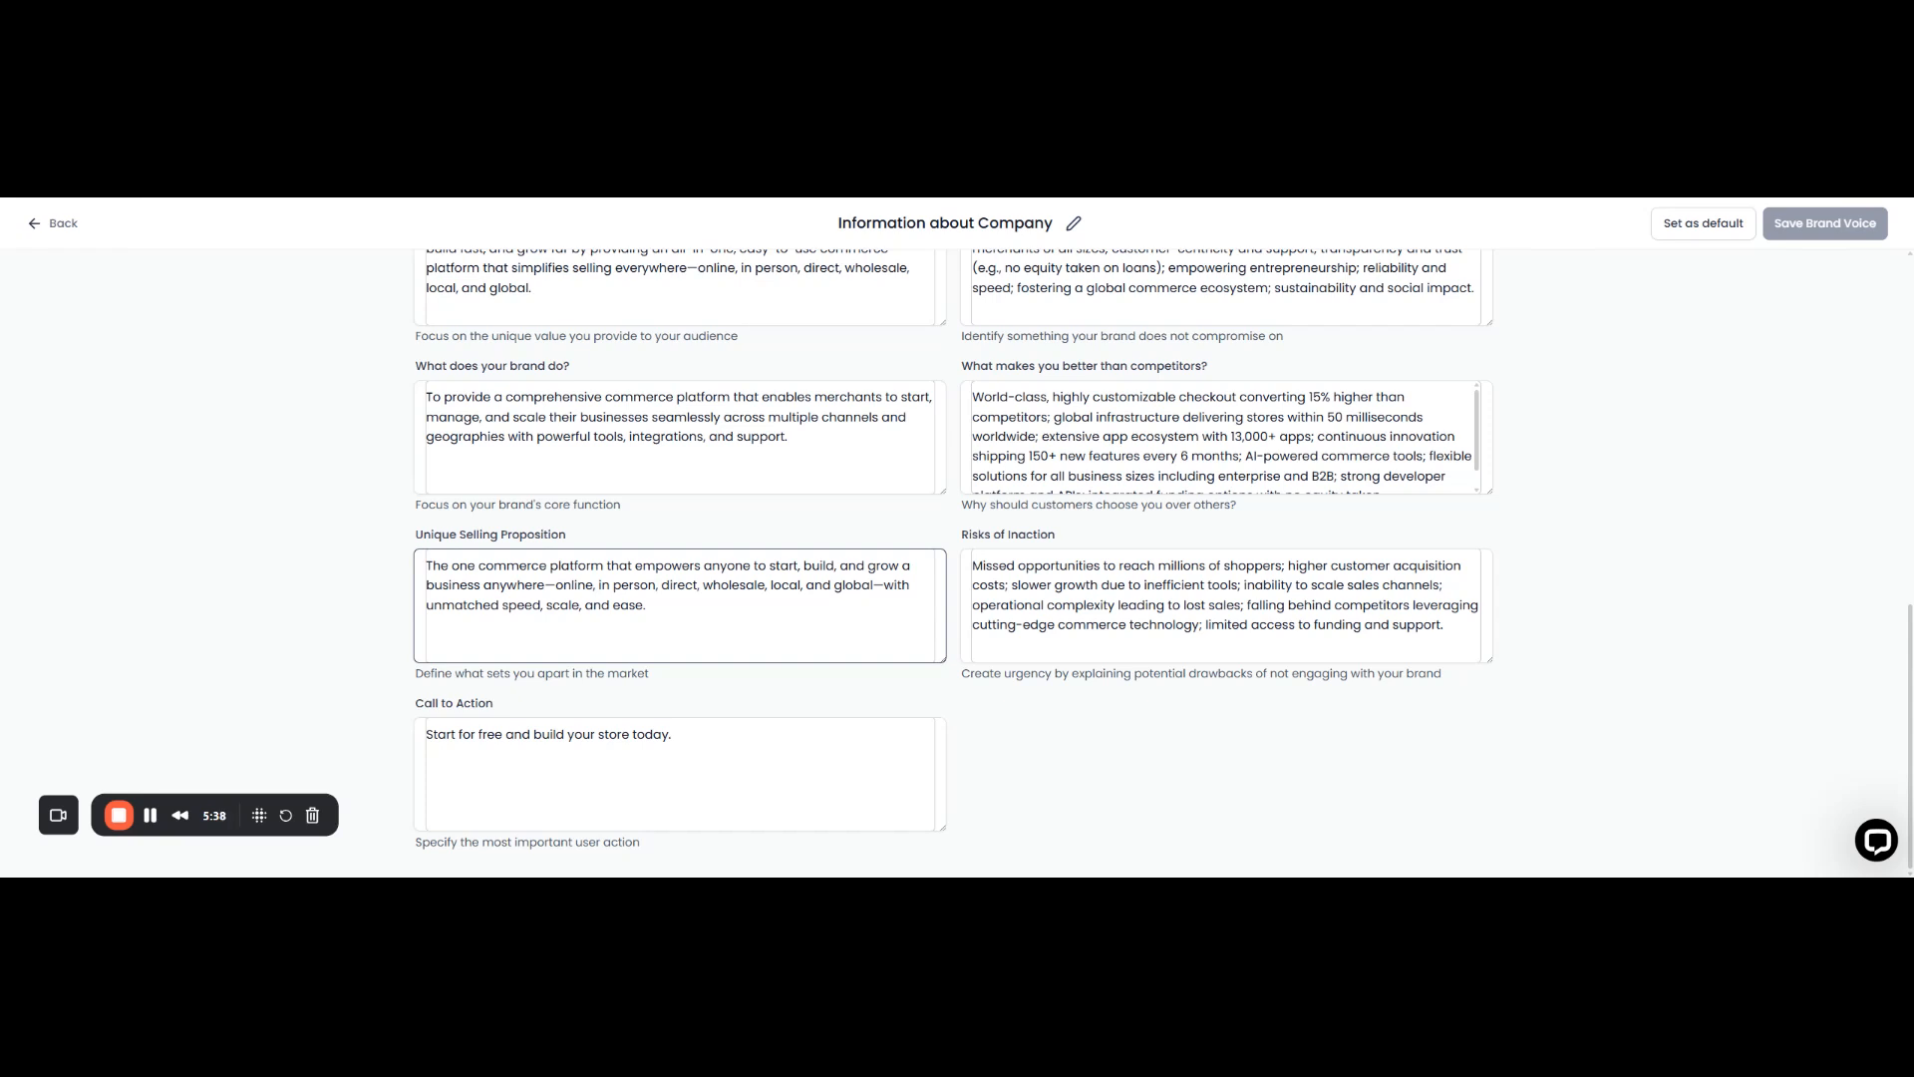
{"action": "left_click", "coordinate": [690, 740]}
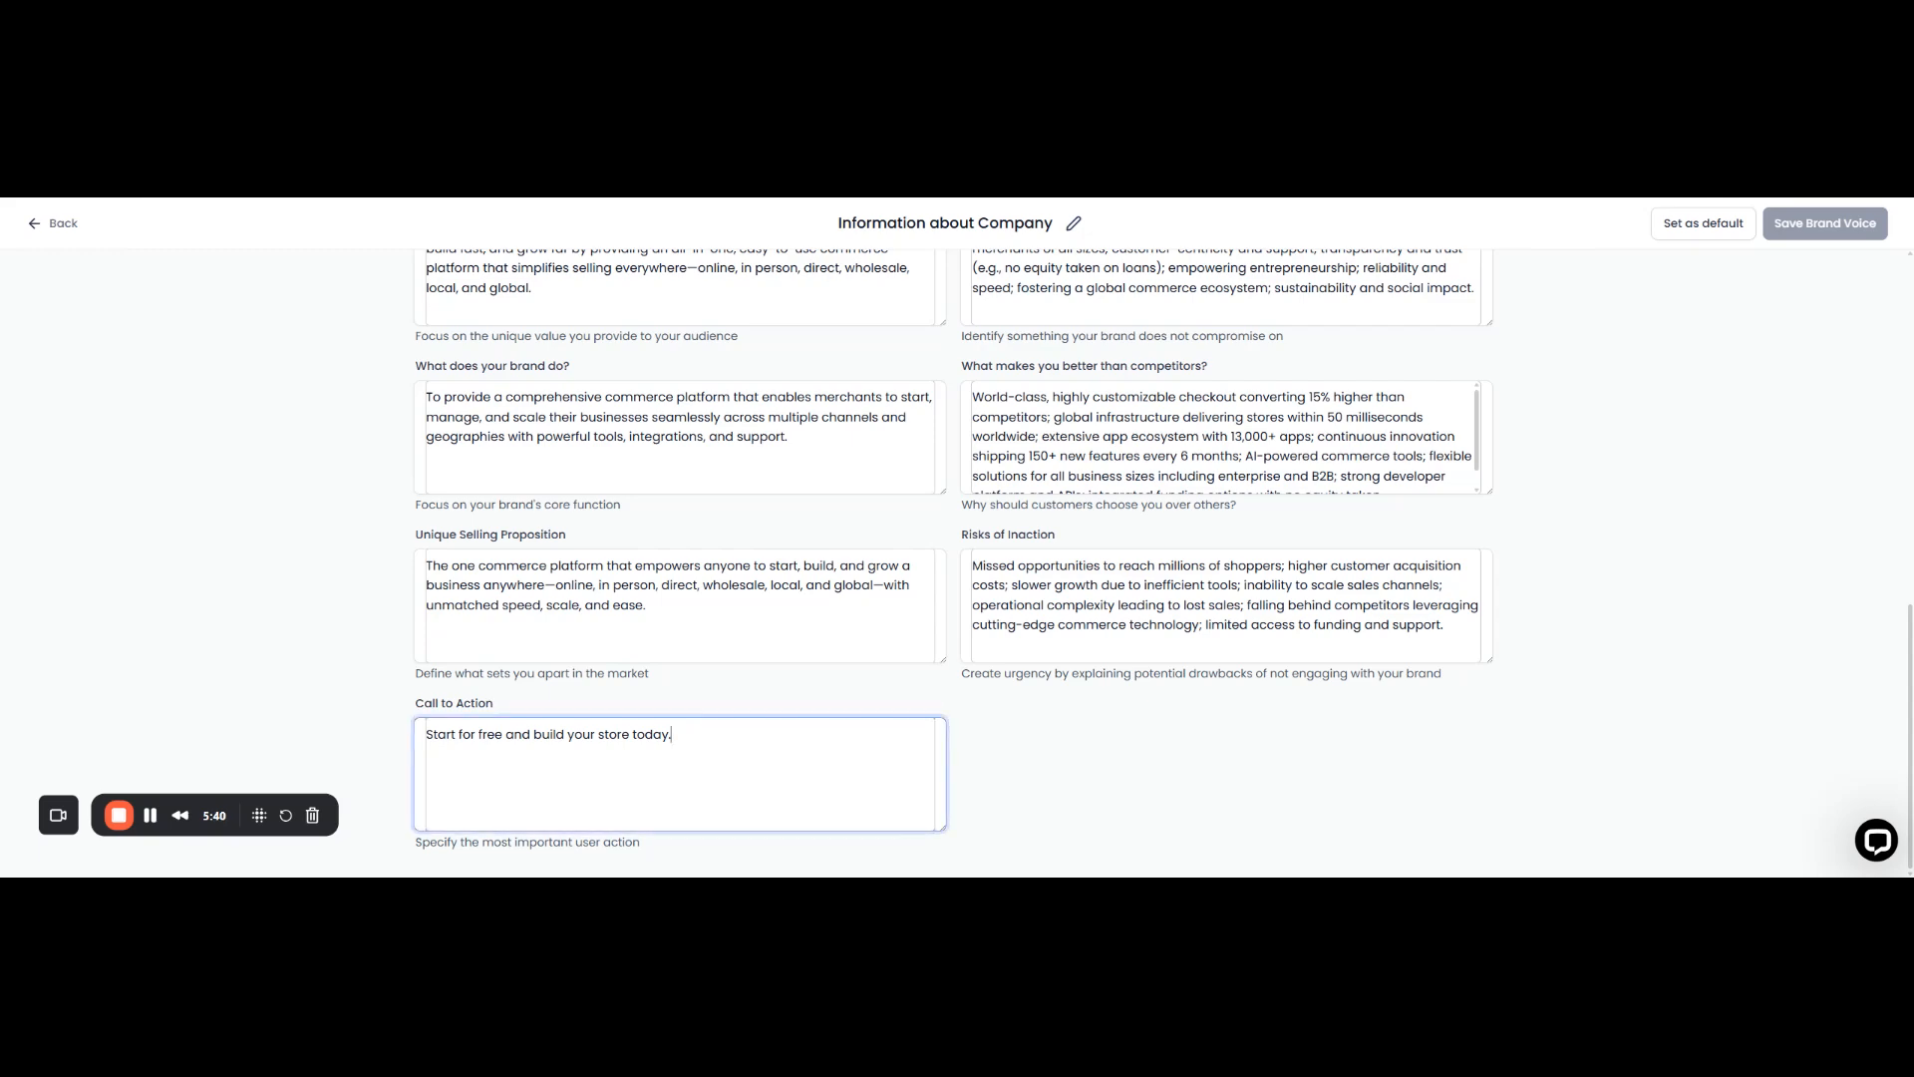
{"action": "left_click", "coordinate": [1183, 765]}
- Recheck the brand voice form's business info, contact info and required fields for missing entries before saving
{"action": "scroll", "coordinate": [1183, 765], "scroll_direction": "up", "scroll_amount": 5}
{"action": "scroll", "coordinate": [1036, 760], "scroll_direction": "up", "scroll_amount": 3}
{"action": "scroll", "coordinate": [1037, 760], "scroll_direction": "down", "scroll_amount": 1}
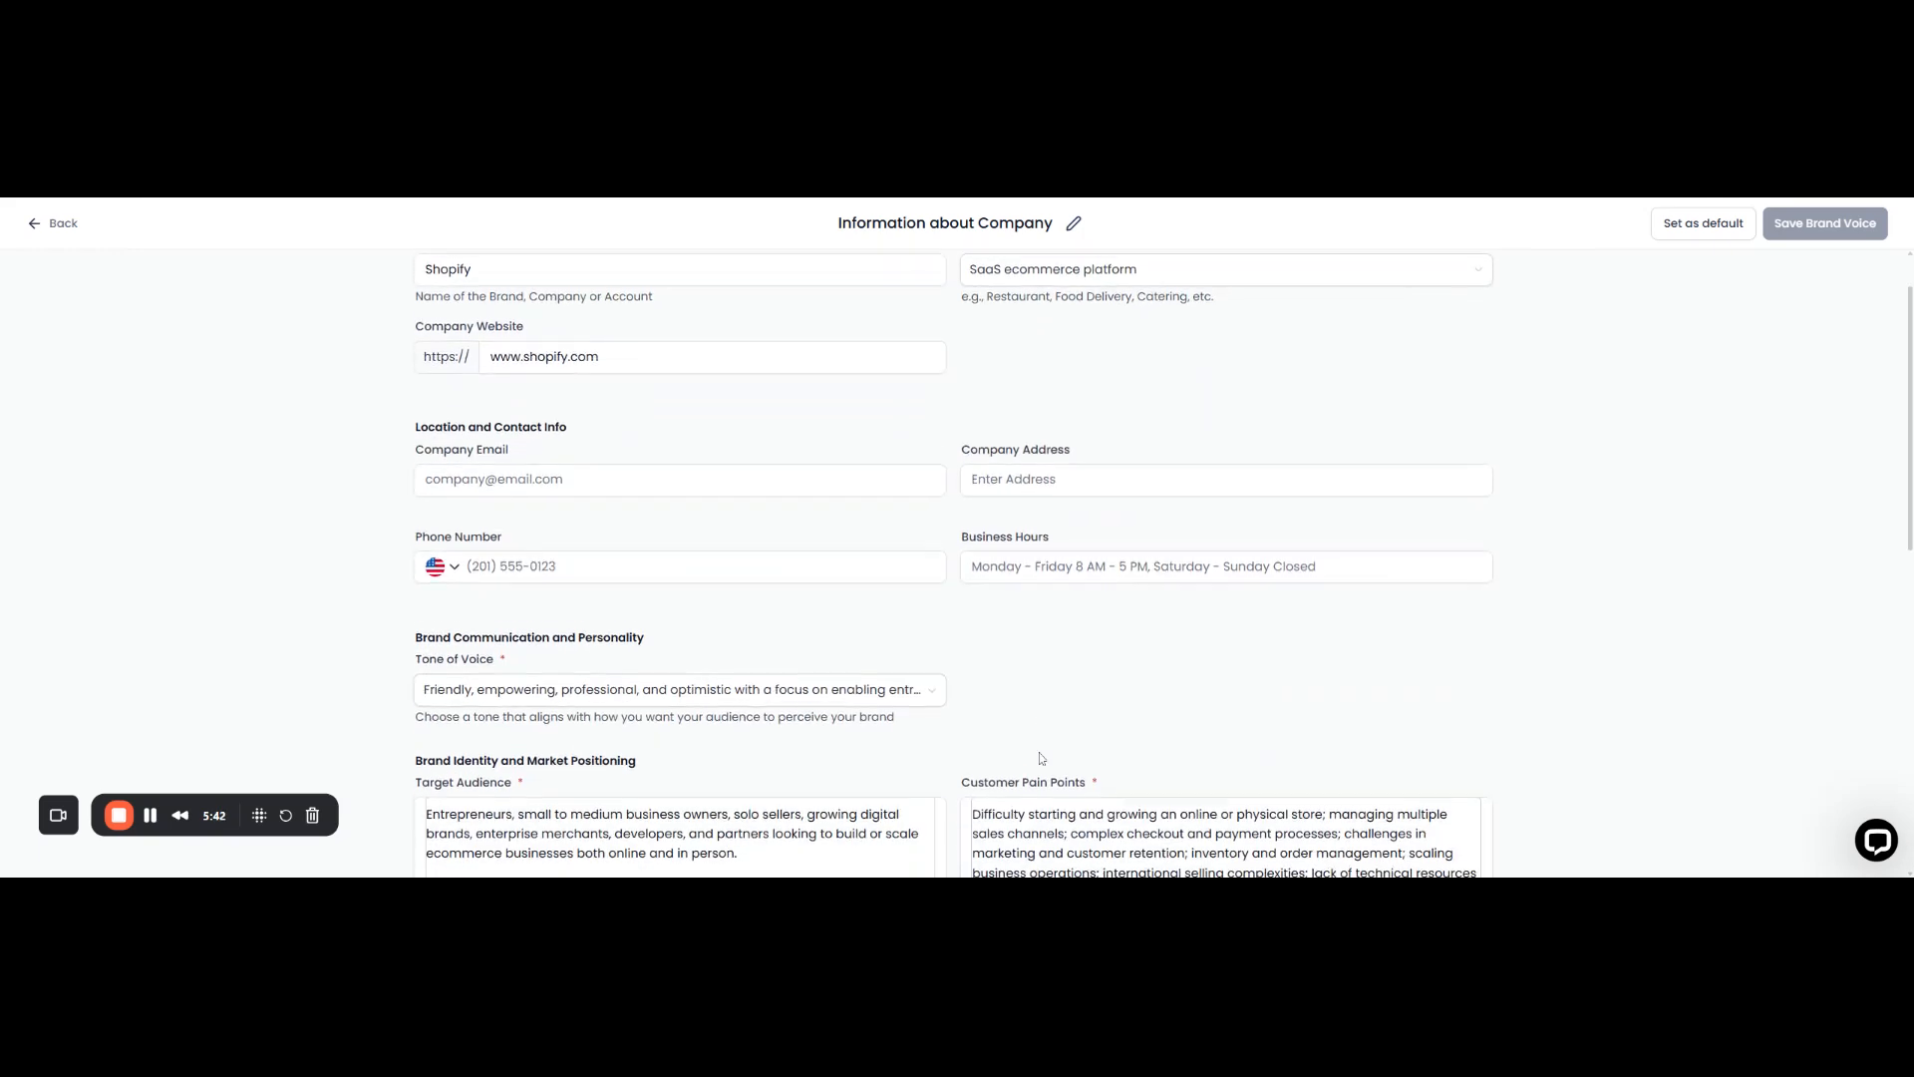
{"action": "scroll", "coordinate": [1036, 760], "scroll_direction": "up", "scroll_amount": 1}
{"action": "scroll", "coordinate": [858, 546], "scroll_direction": "down", "scroll_amount": 3}
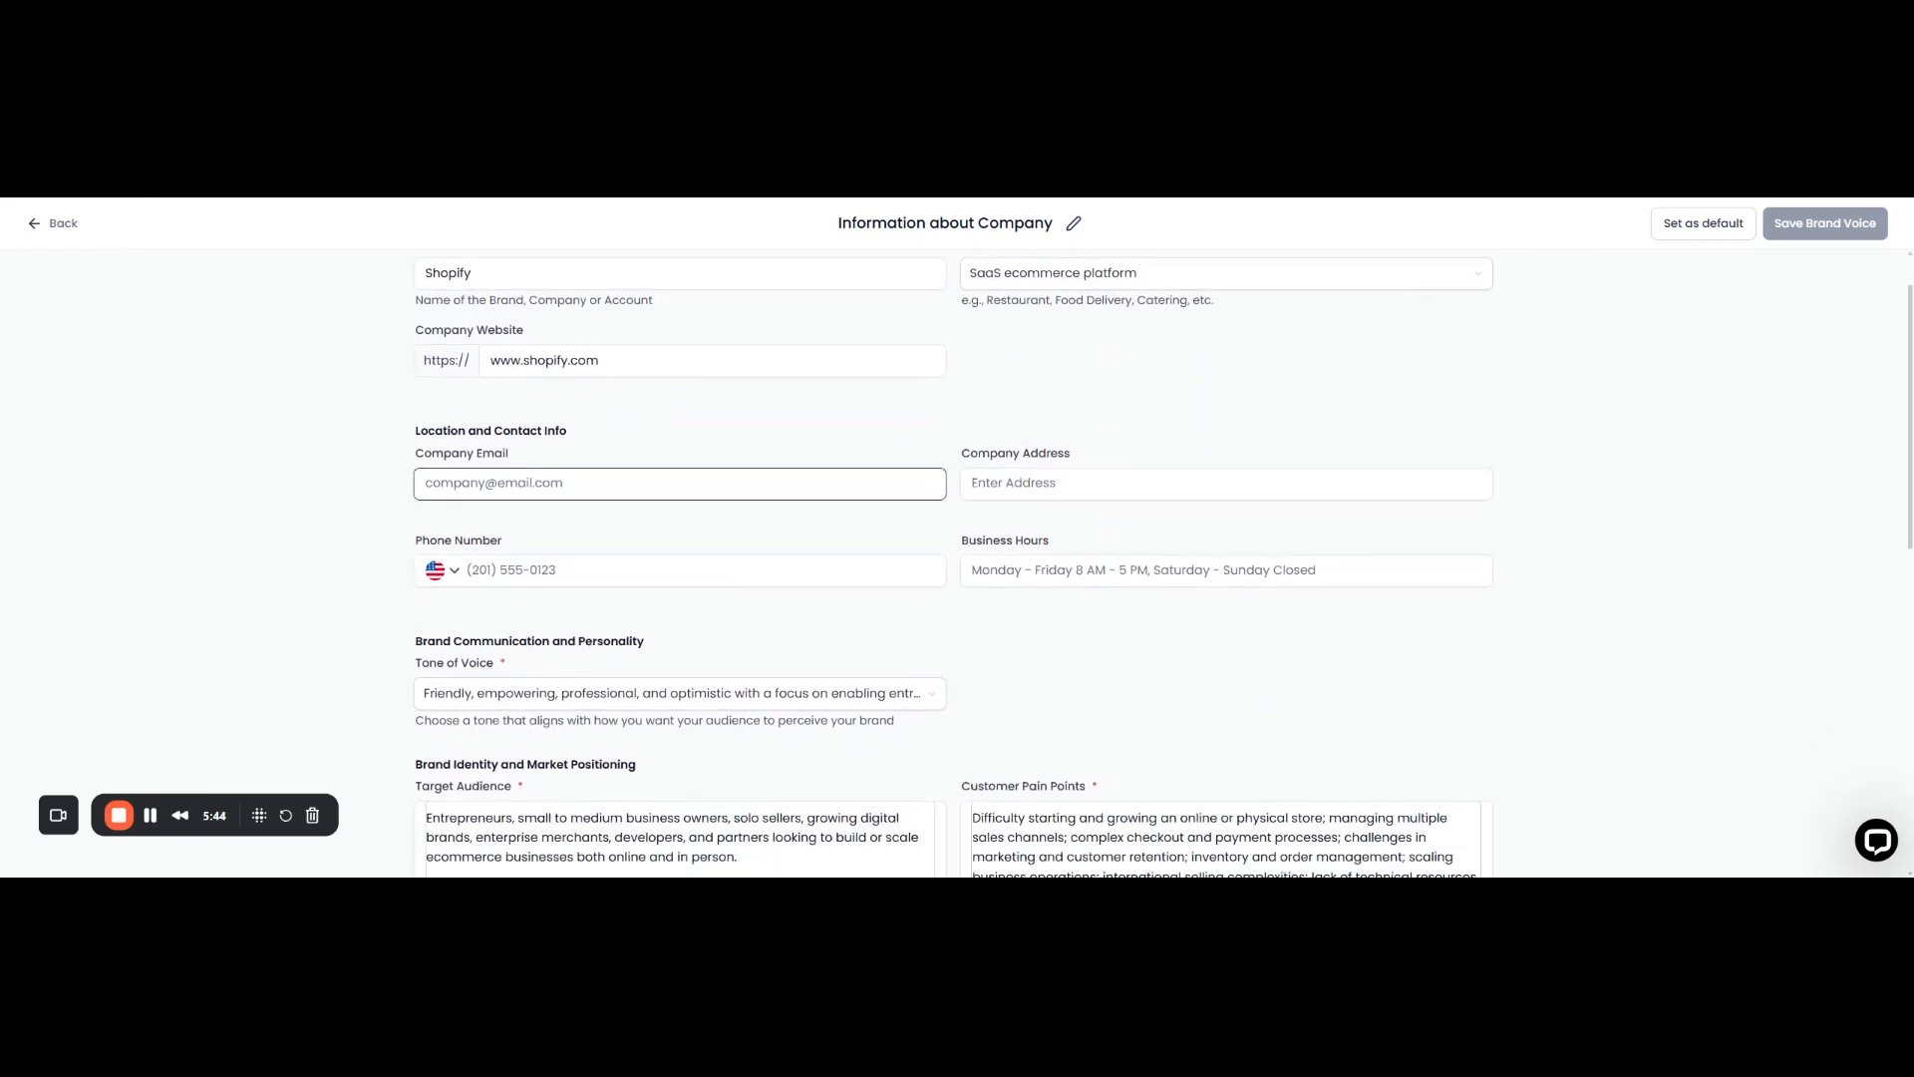
{"action": "scroll", "coordinate": [814, 564], "scroll_direction": "up", "scroll_amount": 1}
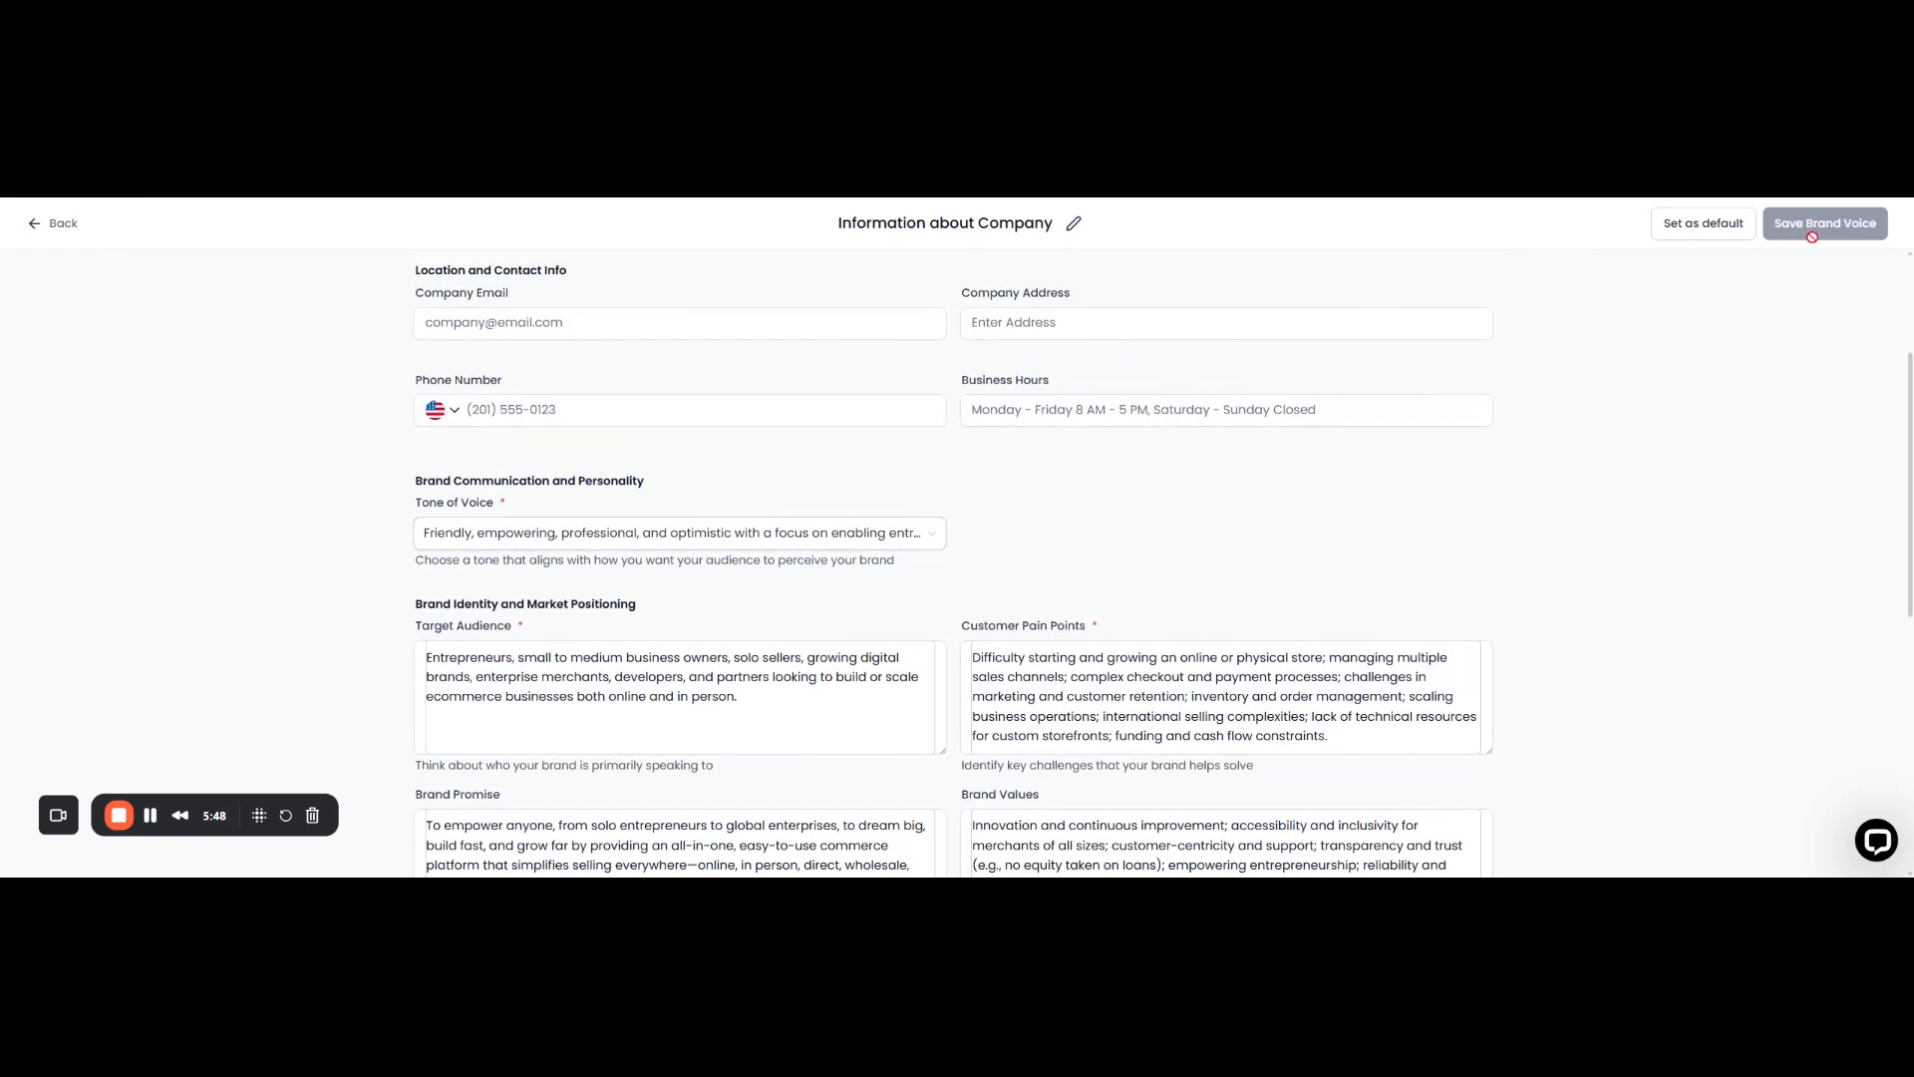
{"action": "scroll", "coordinate": [840, 534], "scroll_direction": "up", "scroll_amount": 3}
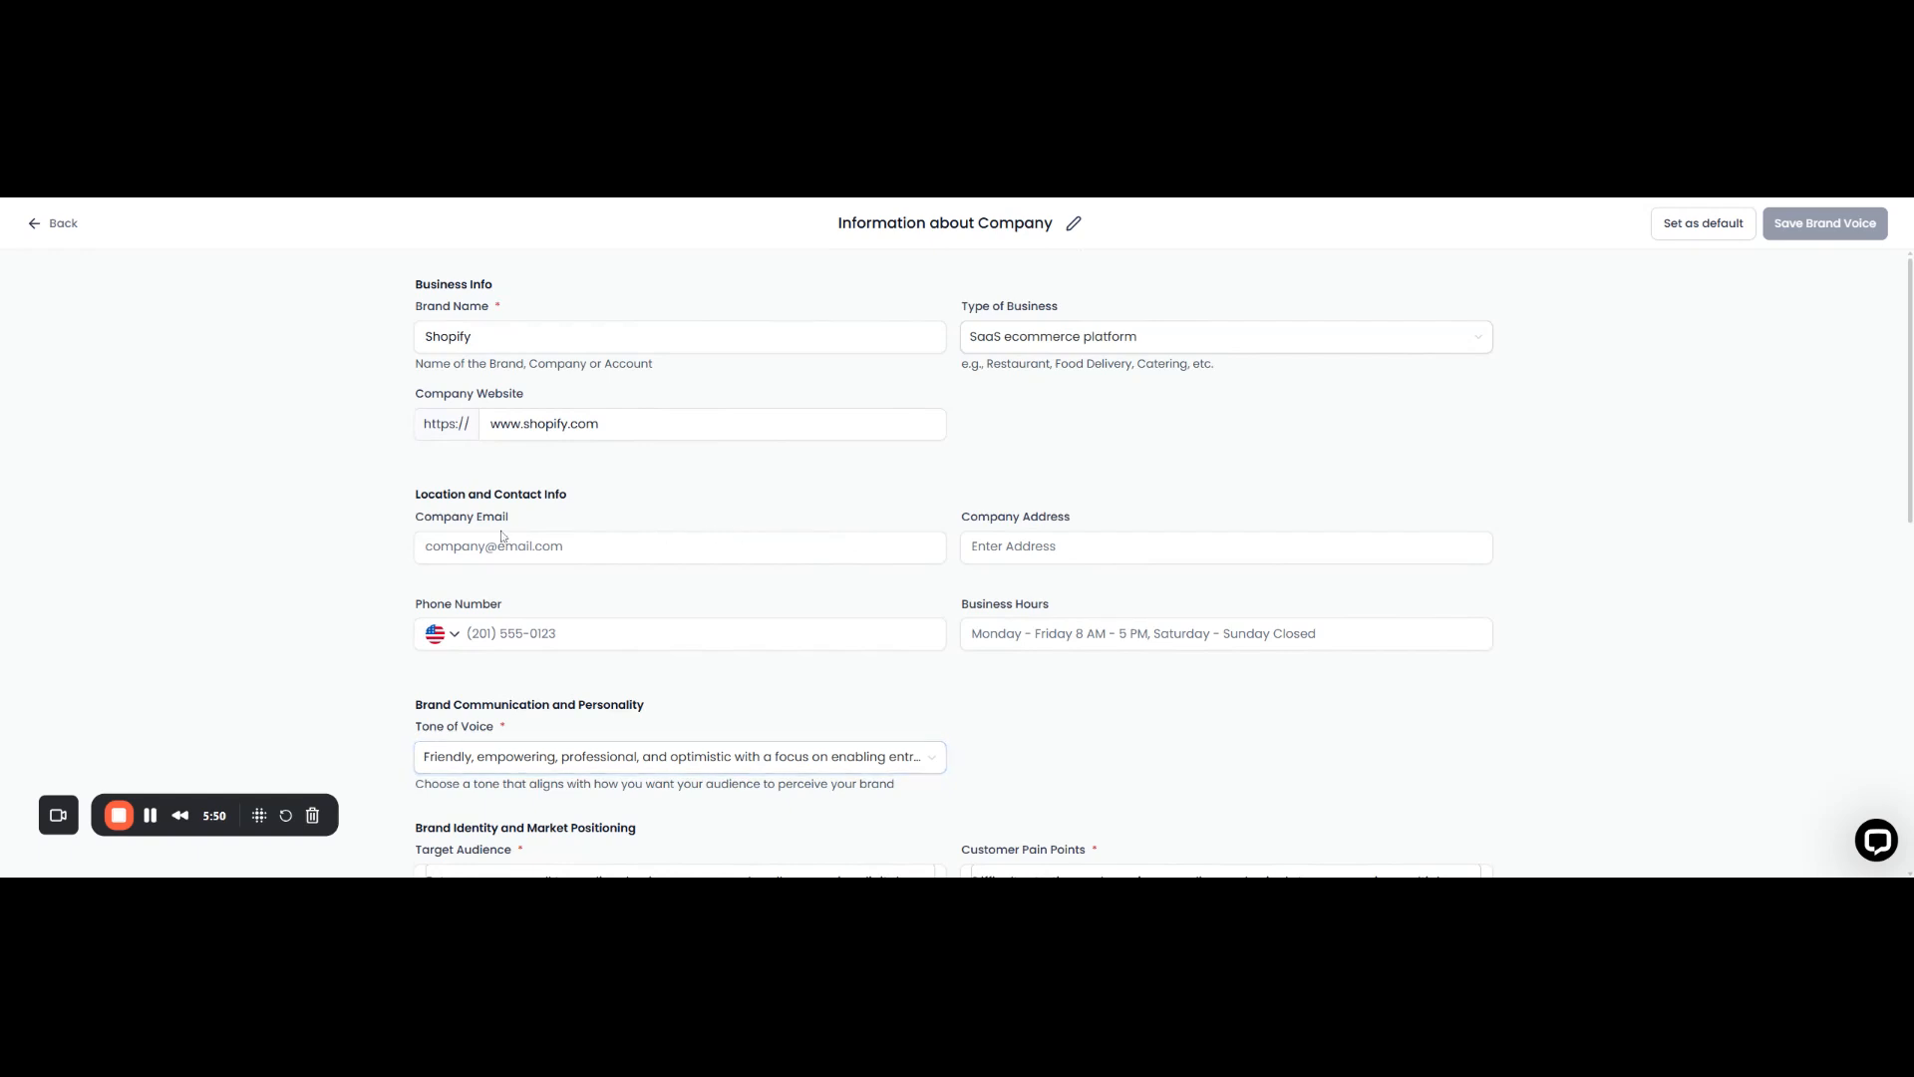
{"action": "left_click", "coordinate": [501, 546]}
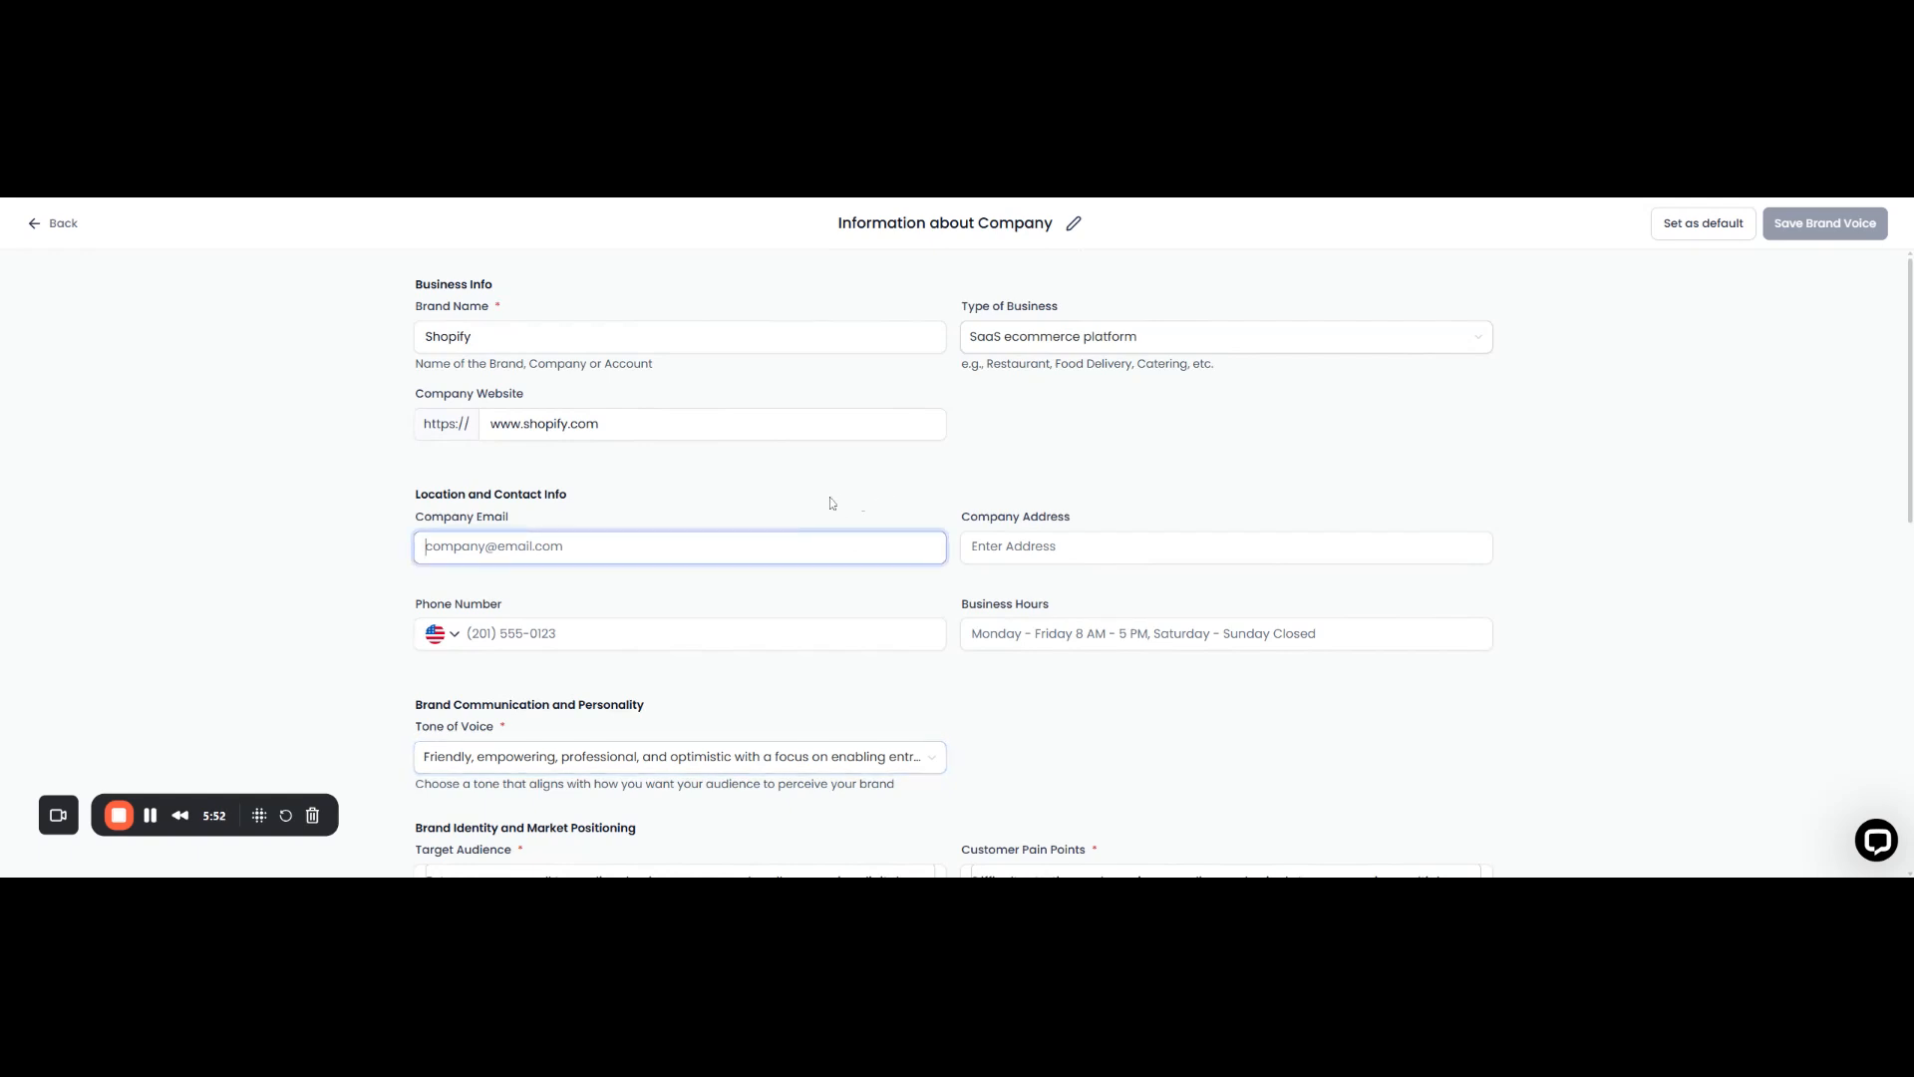
{"action": "scroll", "coordinate": [832, 503], "scroll_direction": "down", "scroll_amount": 2}
{"action": "scroll", "coordinate": [831, 502], "scroll_direction": "down", "scroll_amount": 2}
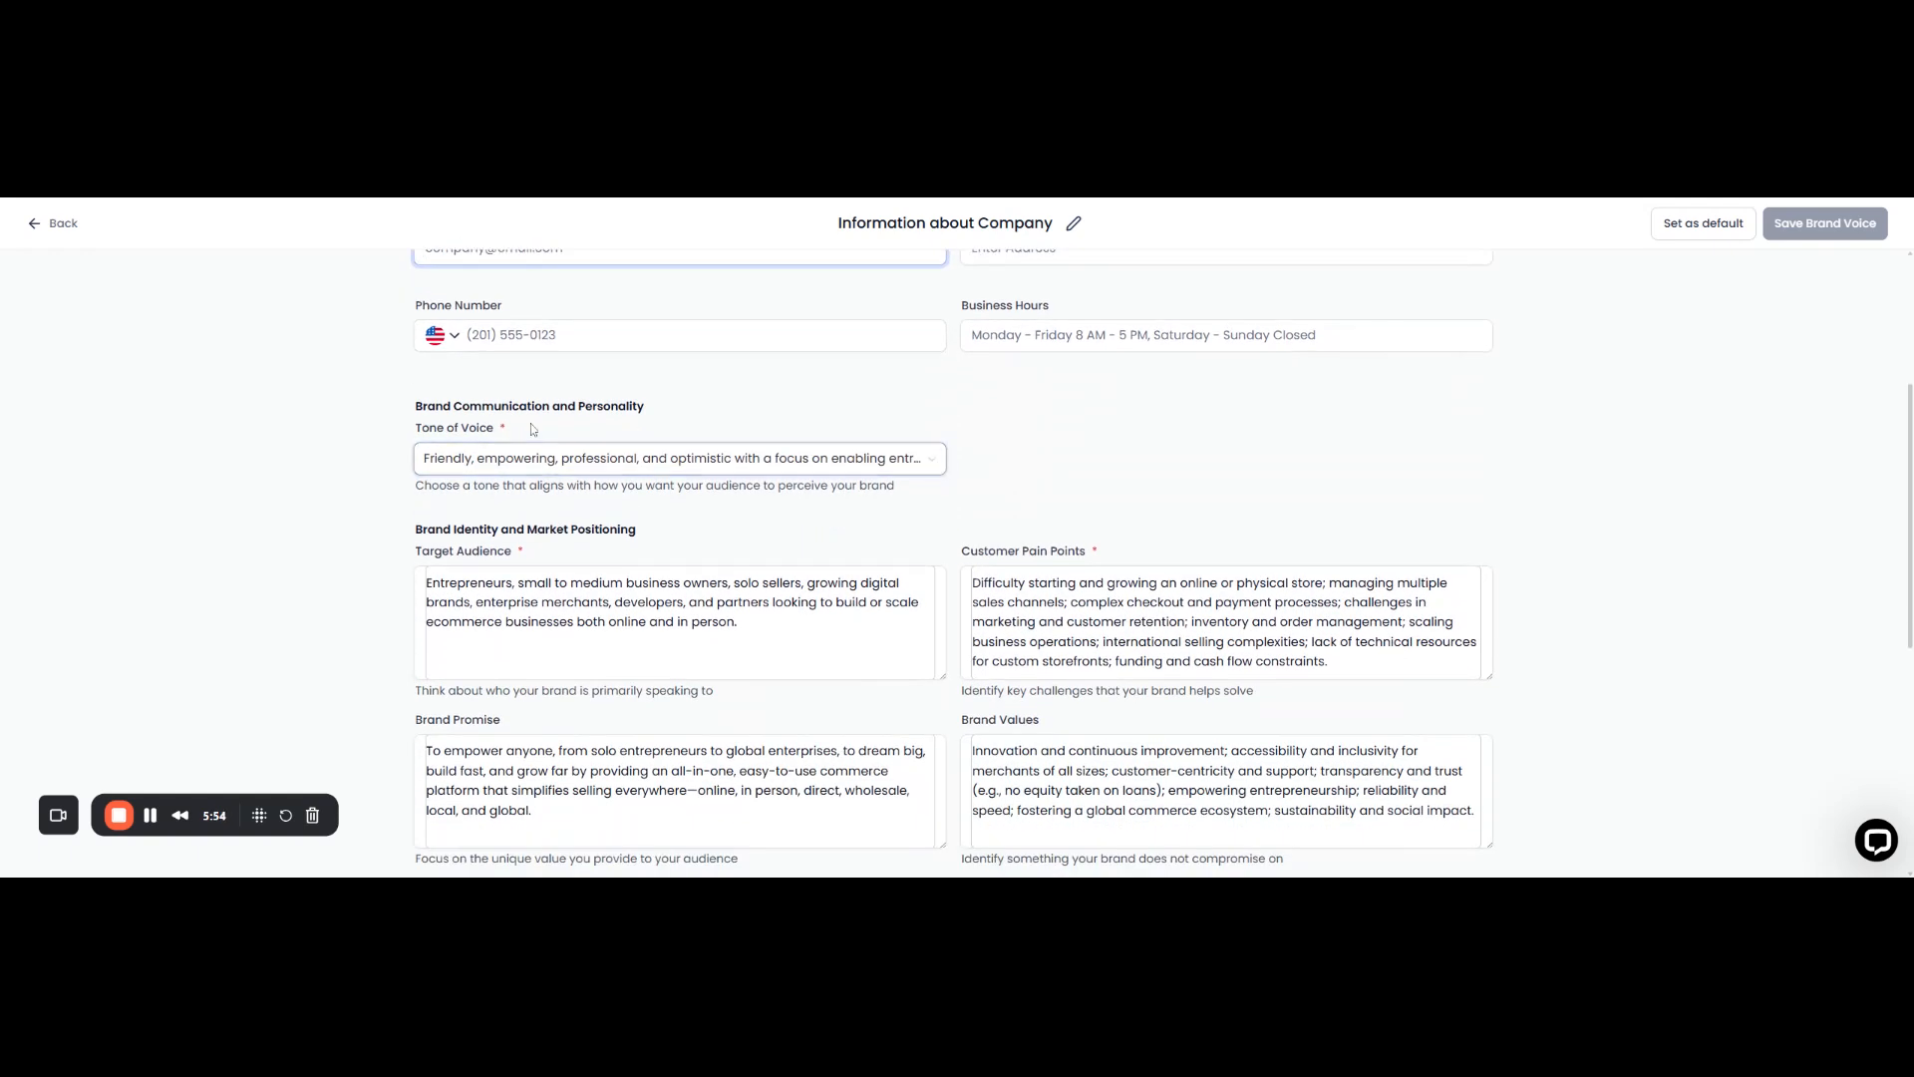
- Examine the available Tone of Voice options in the brand voice form, keeping the generated tone
{"action": "left_click", "coordinate": [935, 464]}
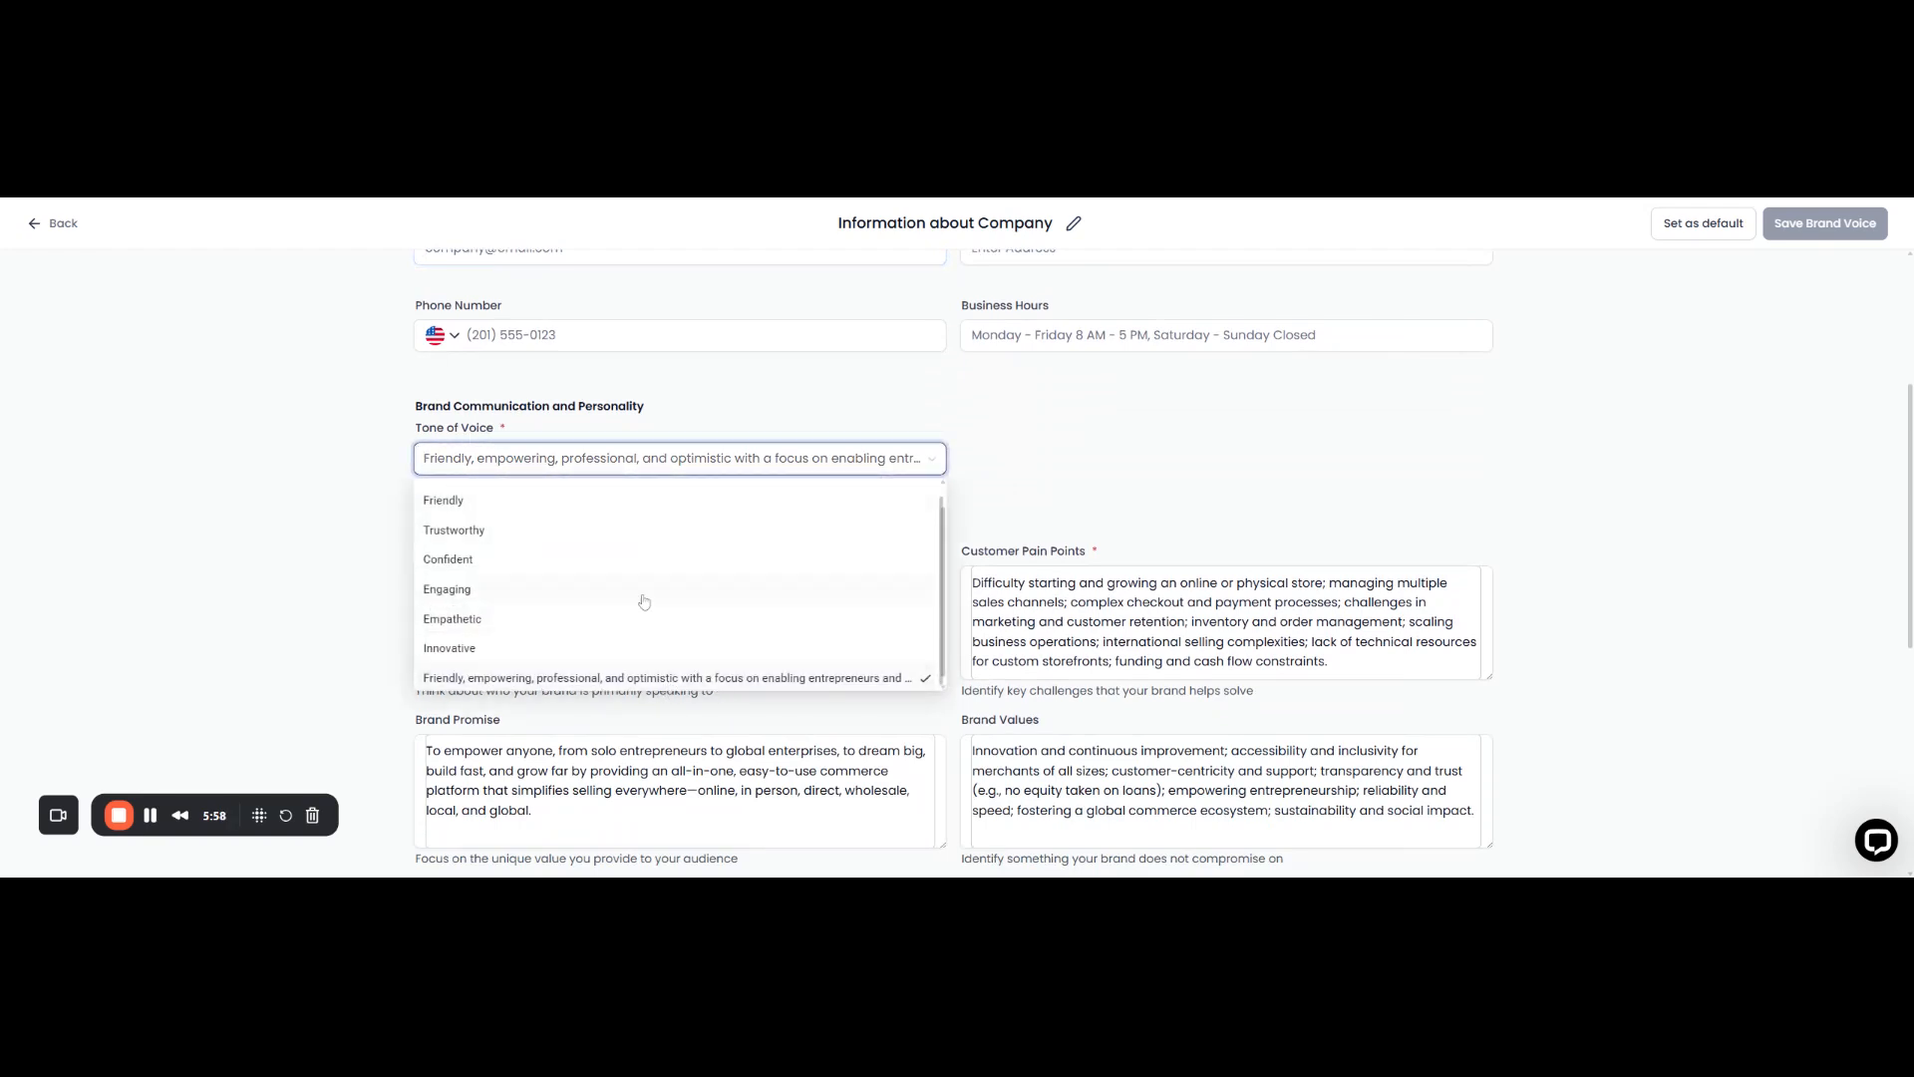
{"action": "scroll", "coordinate": [642, 603], "scroll_direction": "down", "scroll_amount": 1}
{"action": "scroll", "coordinate": [642, 605], "scroll_direction": "up", "scroll_amount": 1}
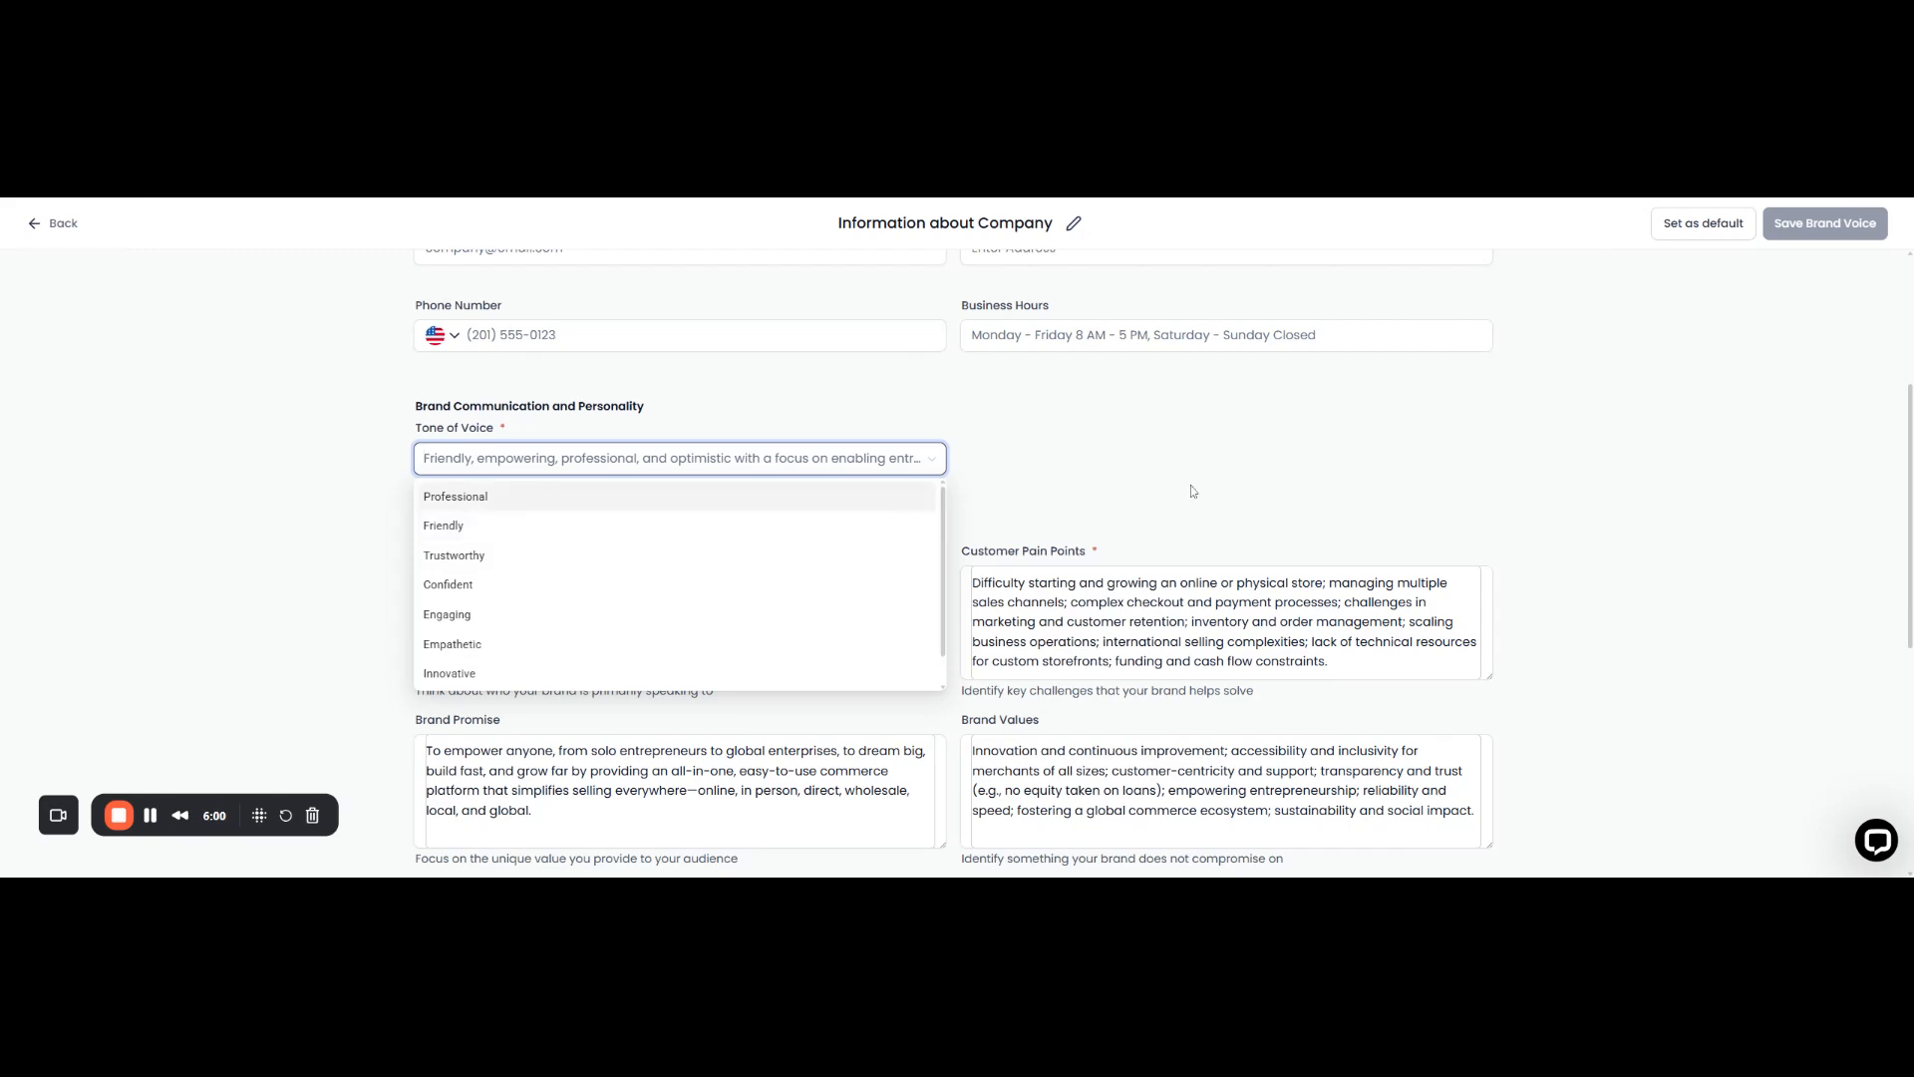
{"action": "left_click", "coordinate": [1081, 513]}
- Check the brand voice form from the call to action back up to the brand name, contact info and tone fields
{"action": "scroll", "coordinate": [993, 664], "scroll_direction": "down", "scroll_amount": 5}
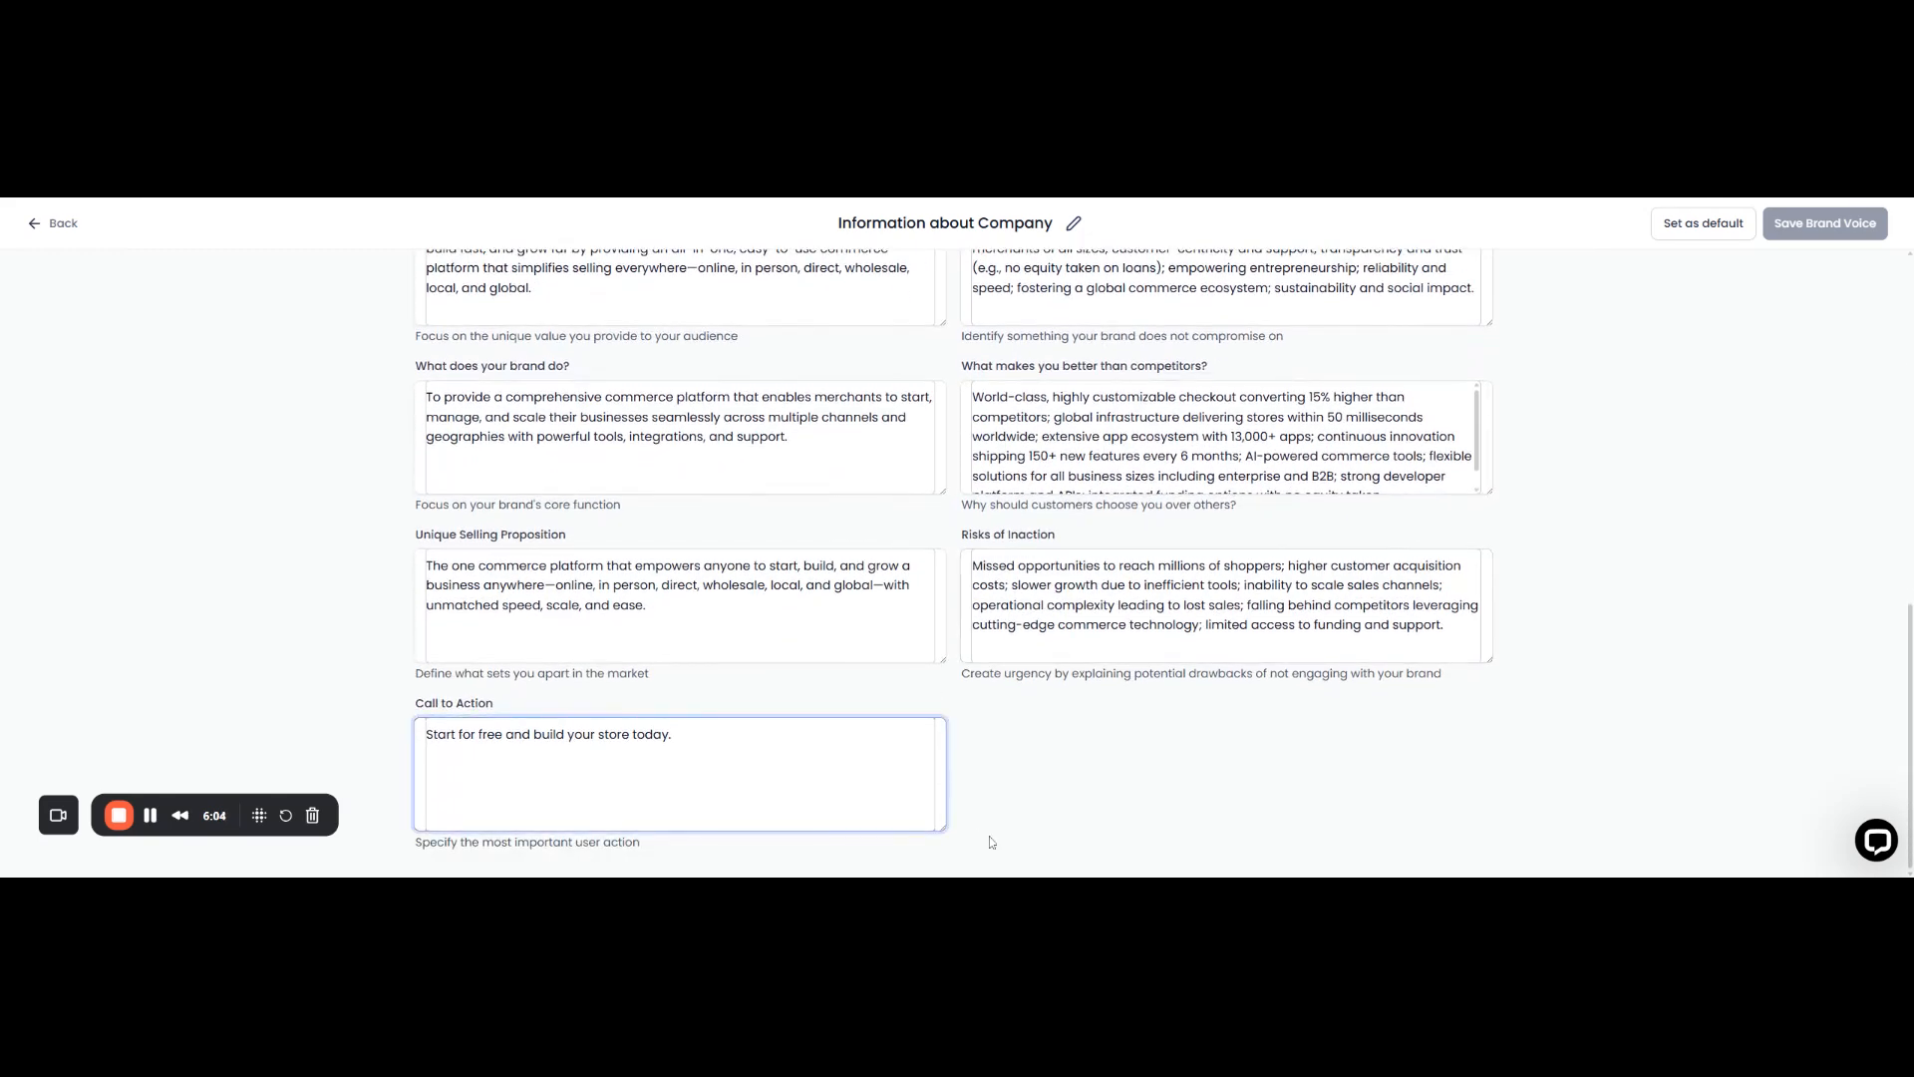
{"action": "scroll", "coordinate": [991, 841], "scroll_direction": "up", "scroll_amount": 4}
{"action": "scroll", "coordinate": [1094, 602], "scroll_direction": "up", "scroll_amount": 5}
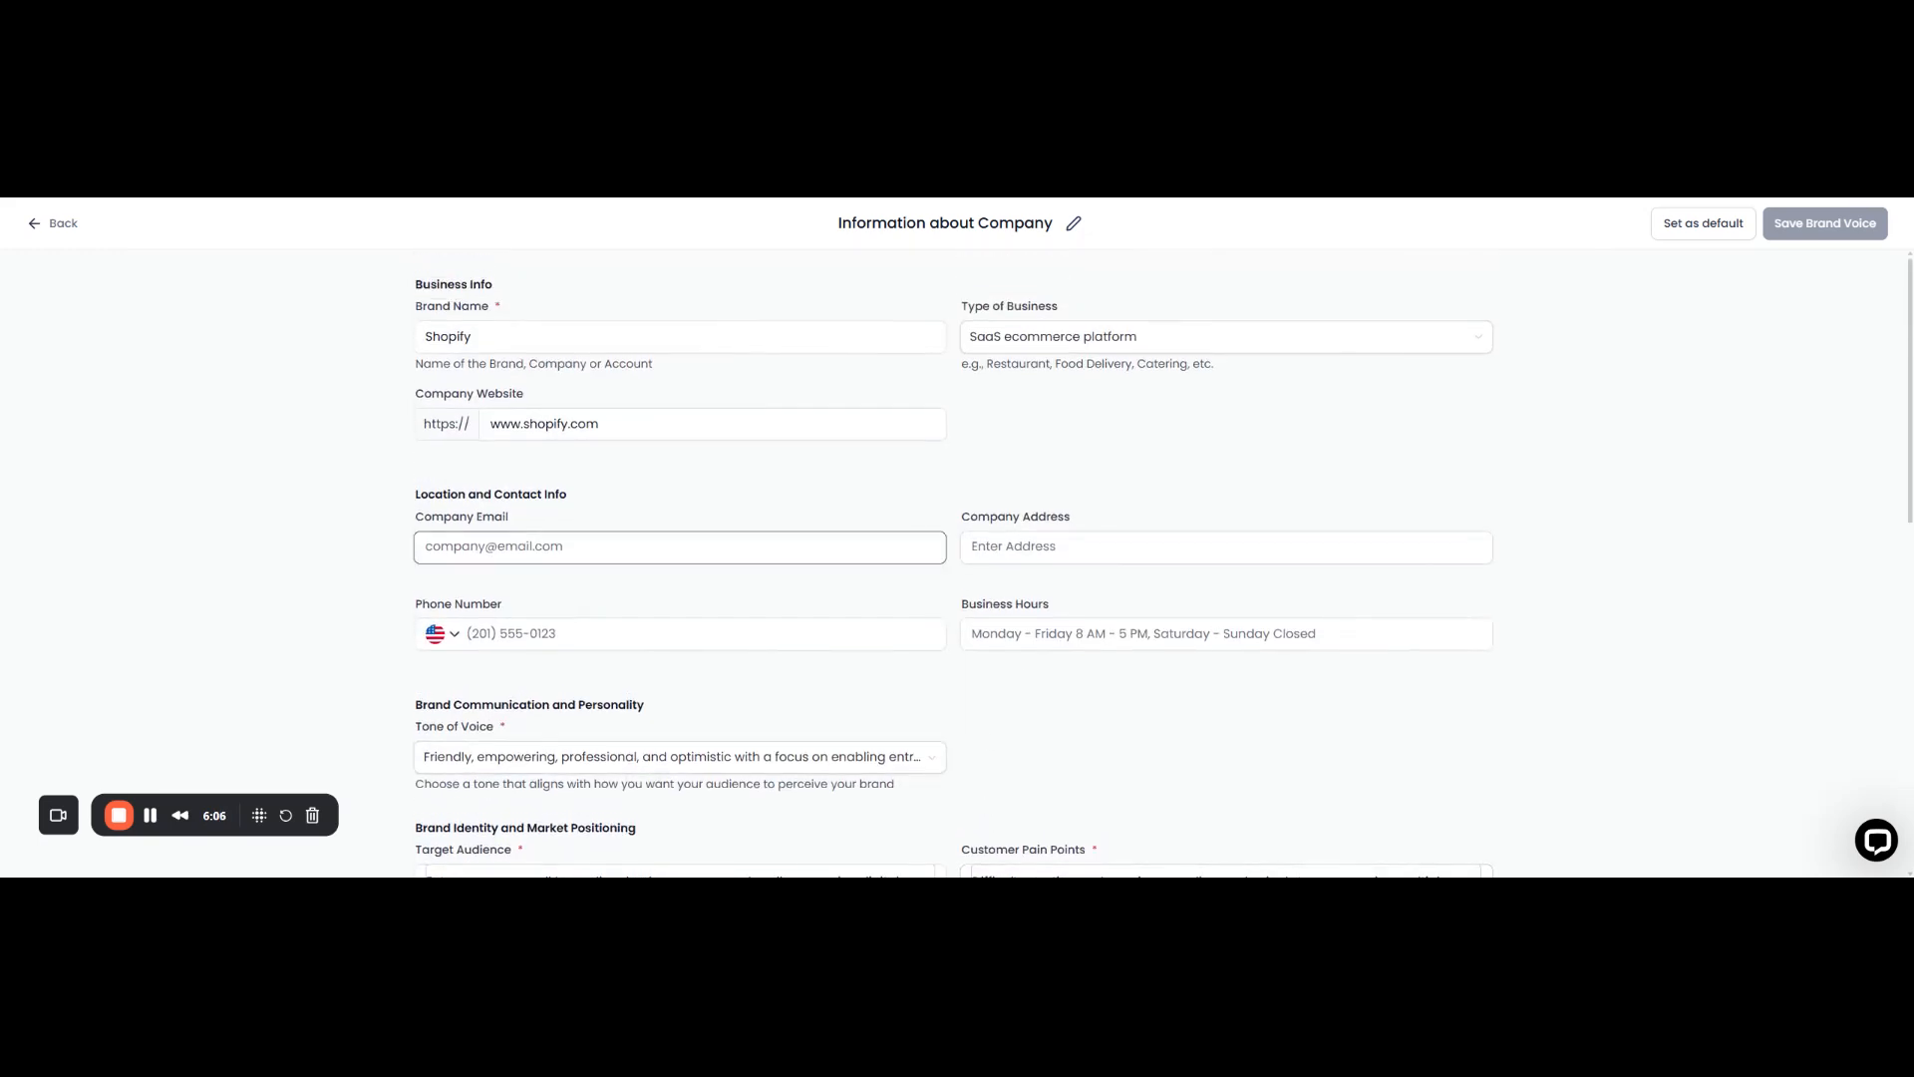
{"action": "left_click", "coordinate": [617, 336]}
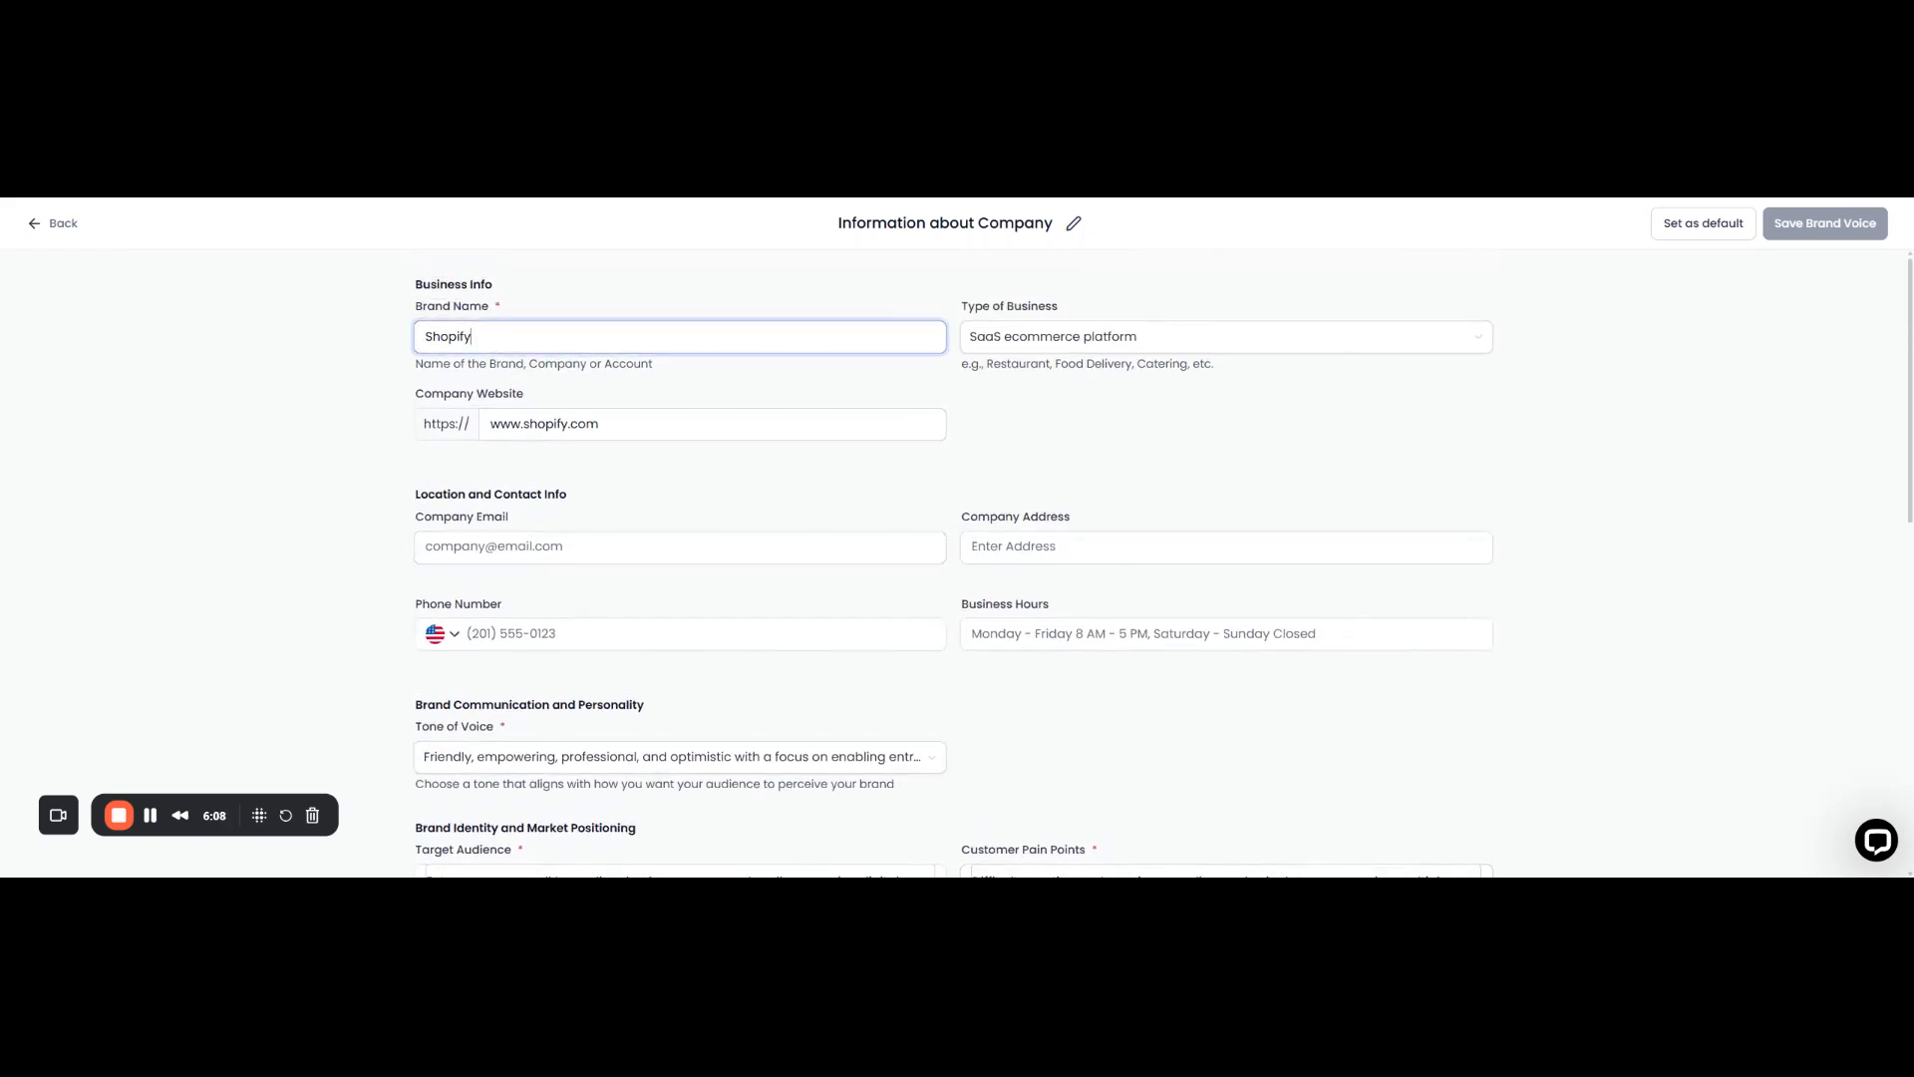
{"action": "scroll", "coordinate": [468, 578], "scroll_direction": "down", "scroll_amount": 3}
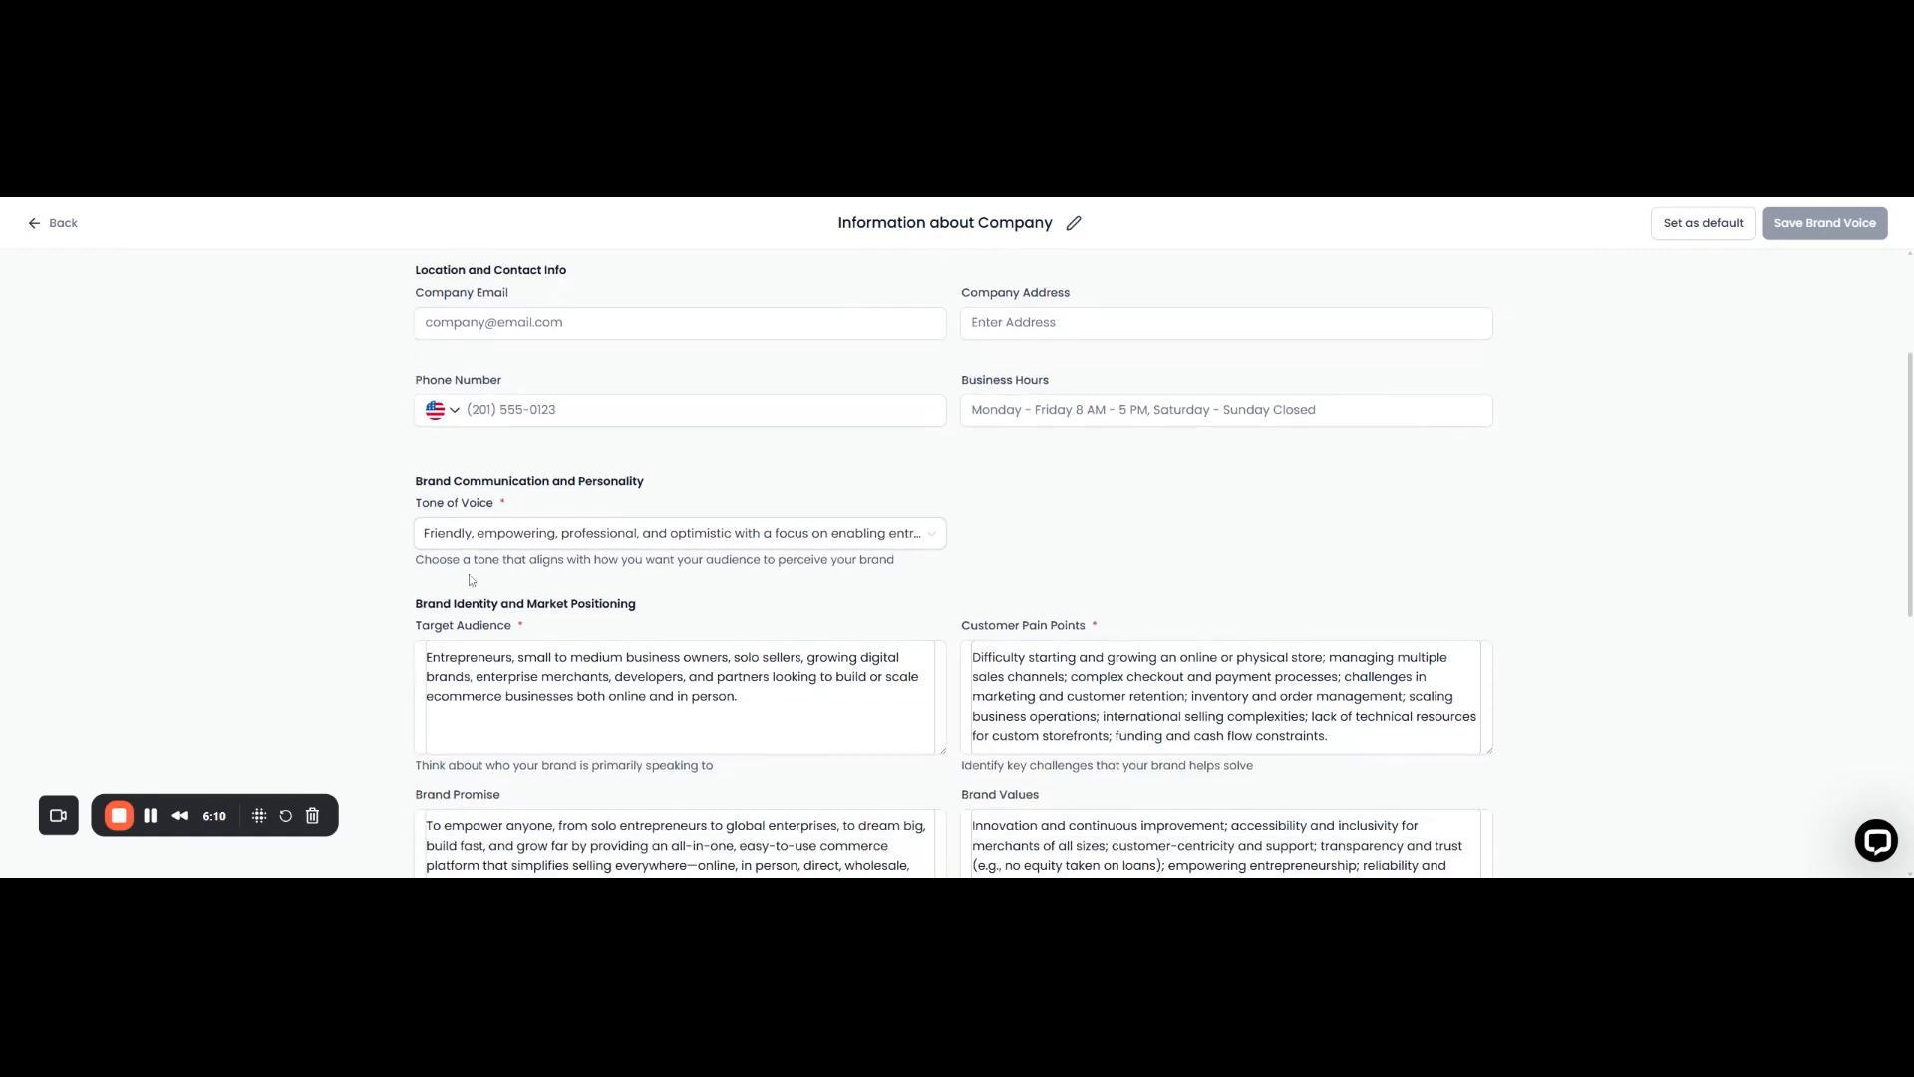
{"action": "scroll", "coordinate": [465, 576], "scroll_direction": "up", "scroll_amount": 2}
{"action": "scroll", "coordinate": [465, 577], "scroll_direction": "up", "scroll_amount": 1}
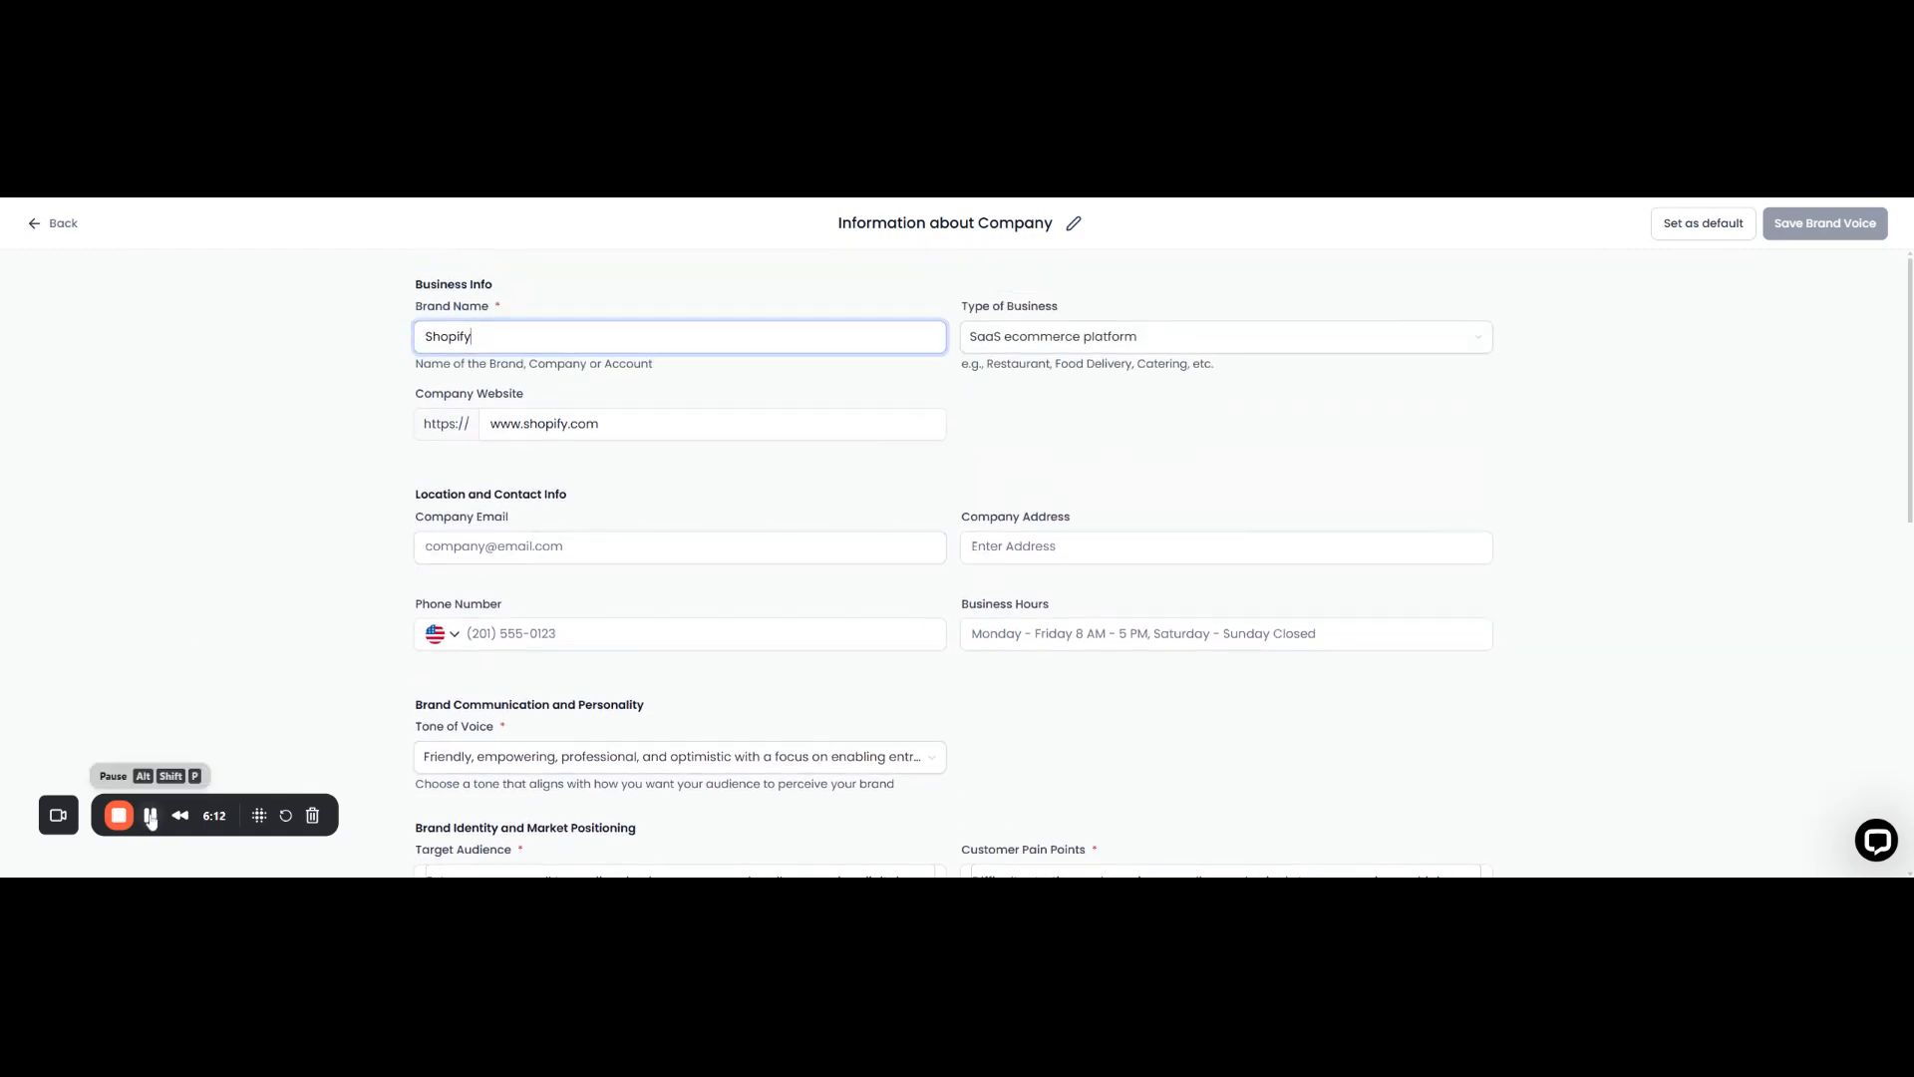
- Fill in the company email under Location and Contact Info and save the brand voice
{"action": "left_click", "coordinate": [646, 468]}
{"action": "left_click", "coordinate": [658, 546]}
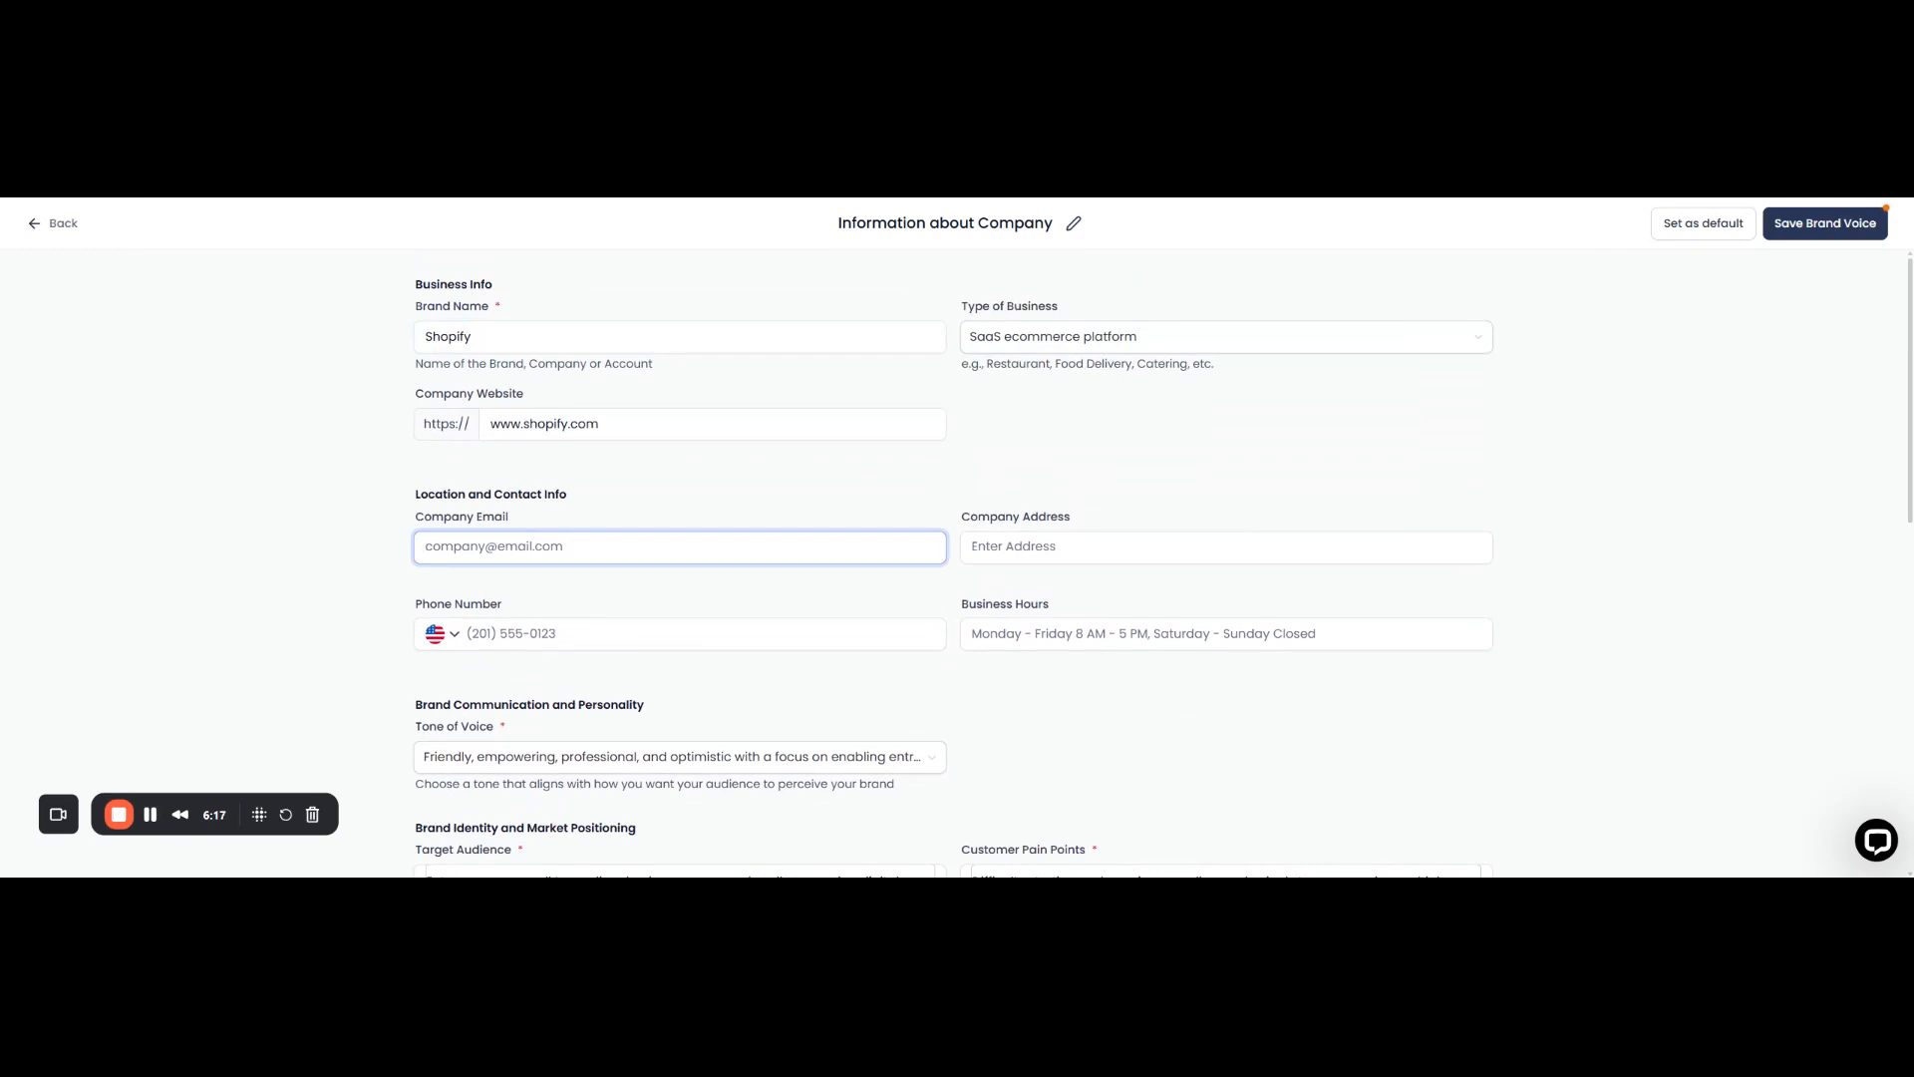
{"action": "type", "text": "abc@abc.com"}
{"action": "left_click", "coordinate": [1736, 356]}
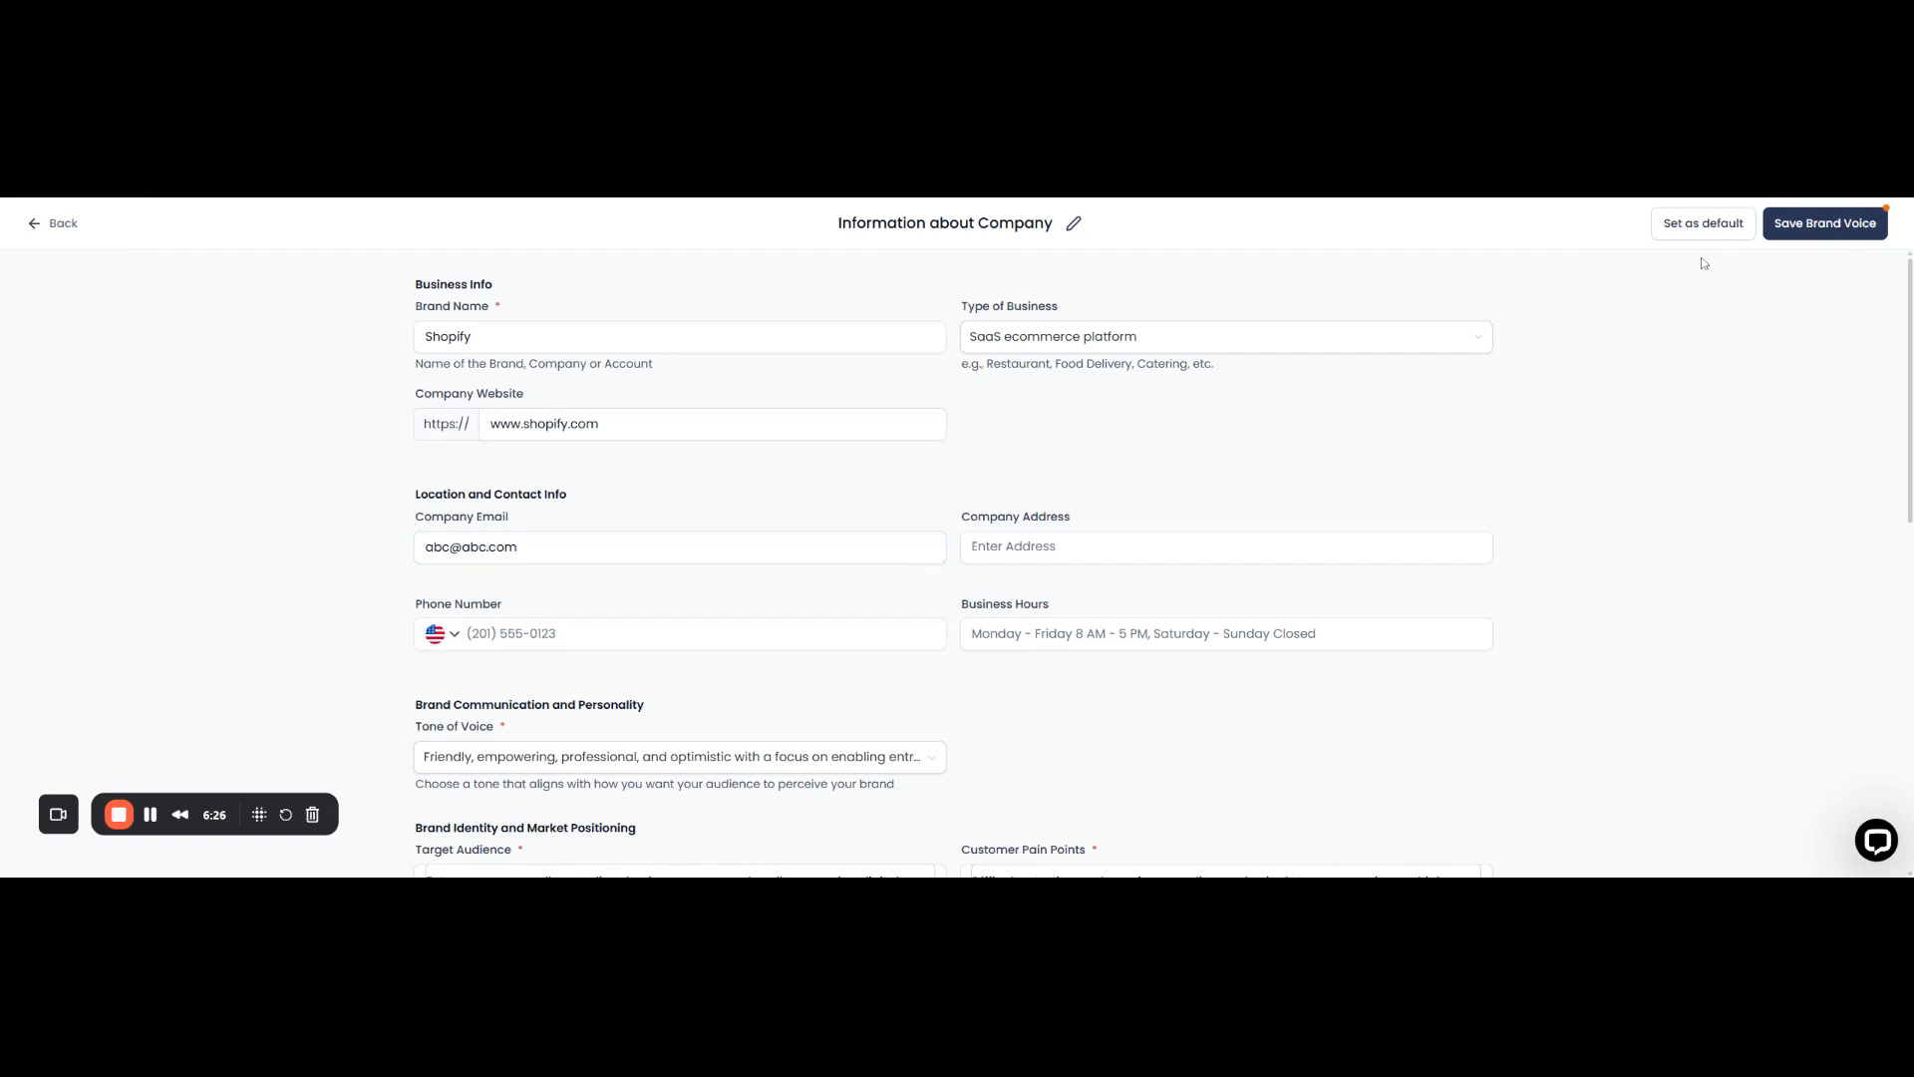
{"action": "left_click", "coordinate": [1811, 224]}
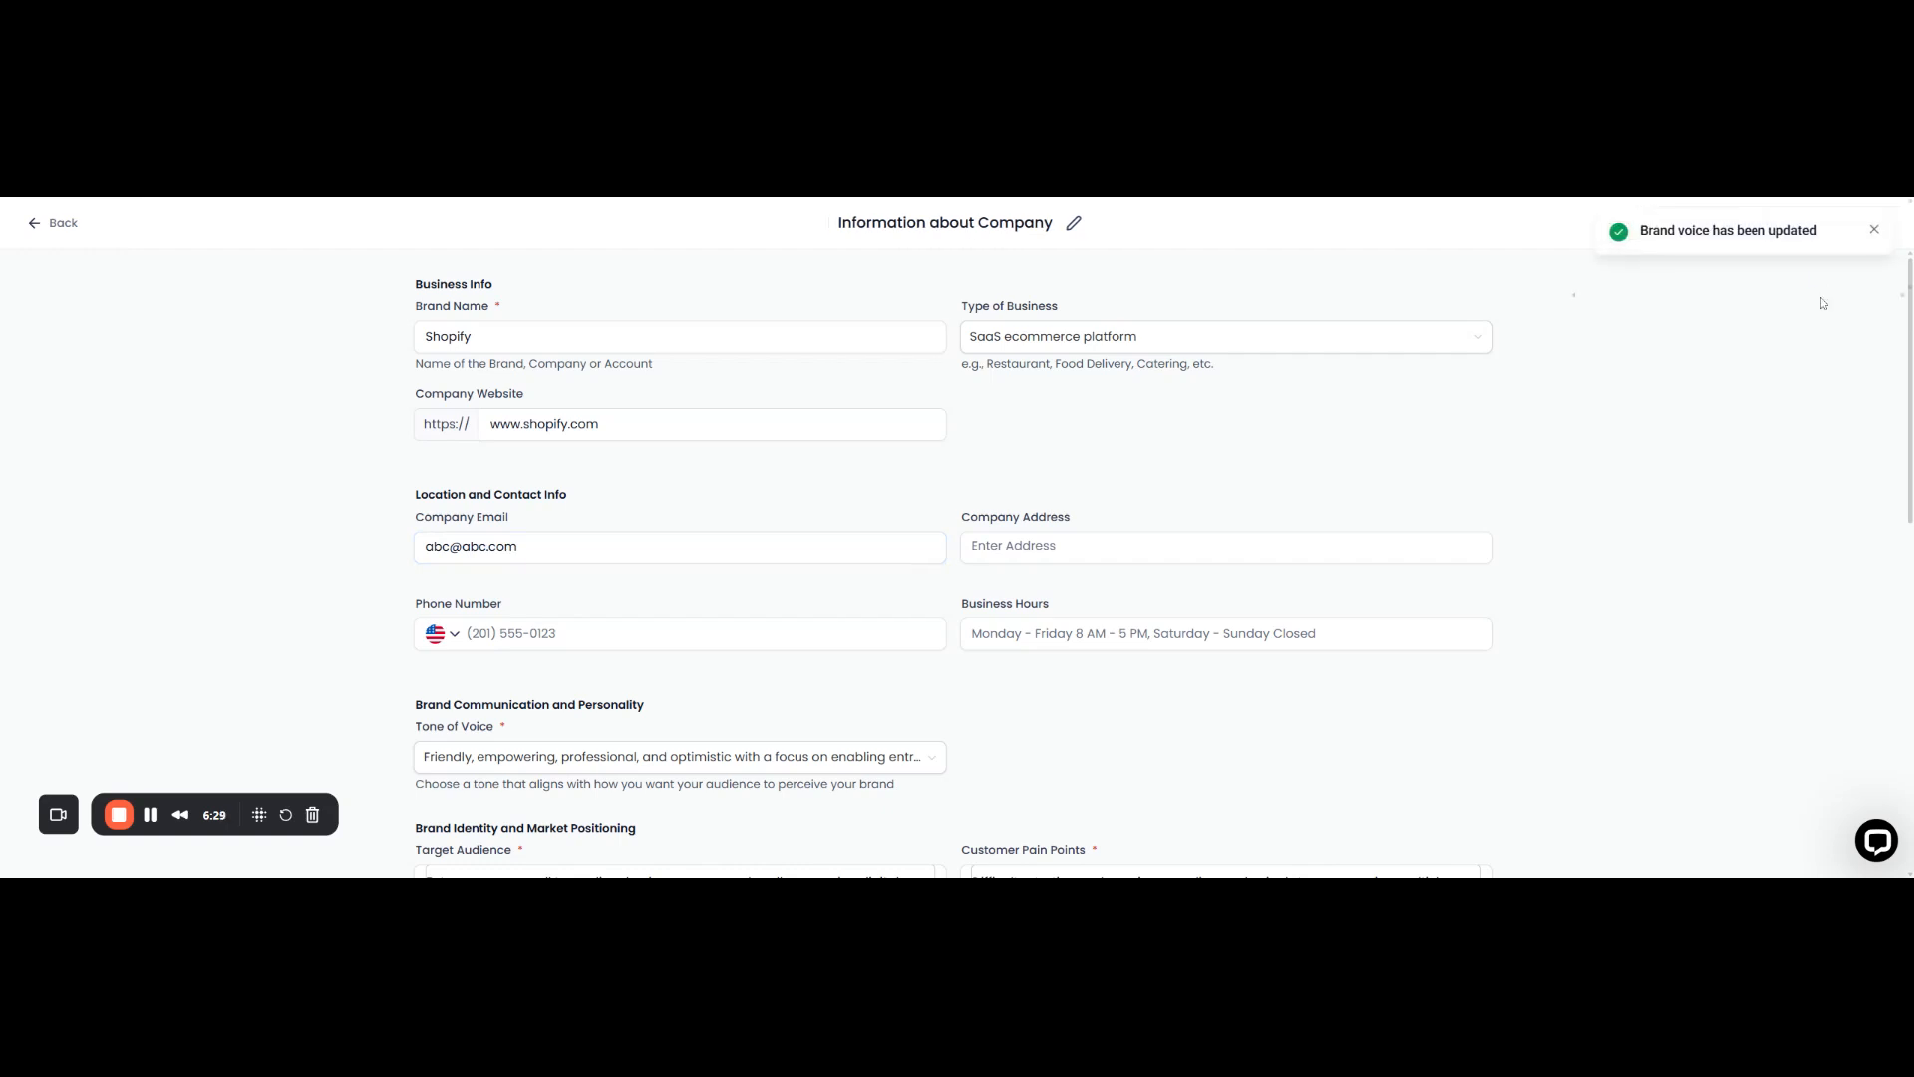